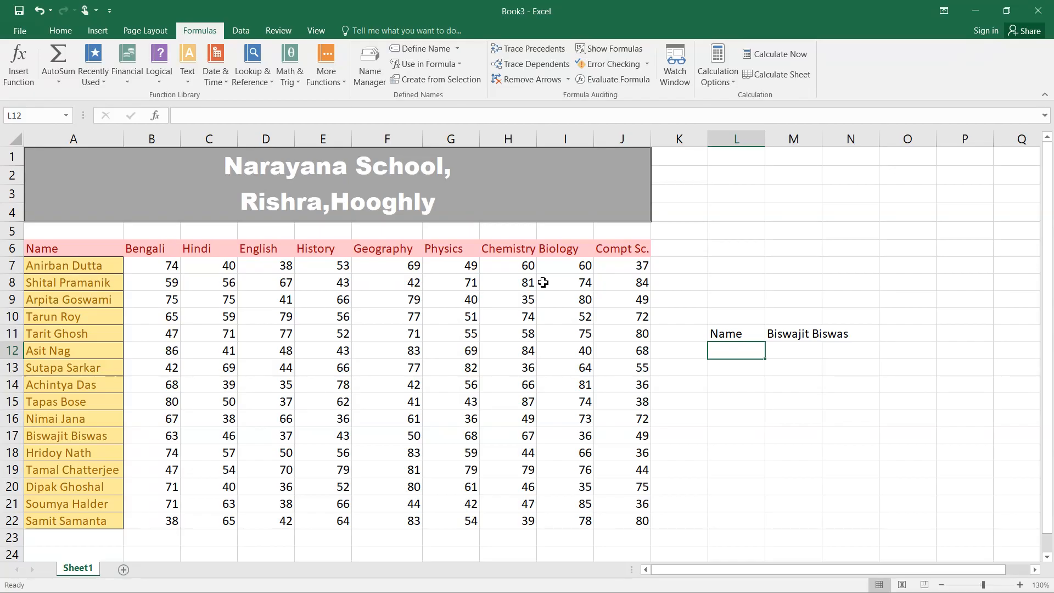
# Step: Label cell L12 "subject" and name the subject header range B6:J6 "nssubj"
pyautogui.write('subject')
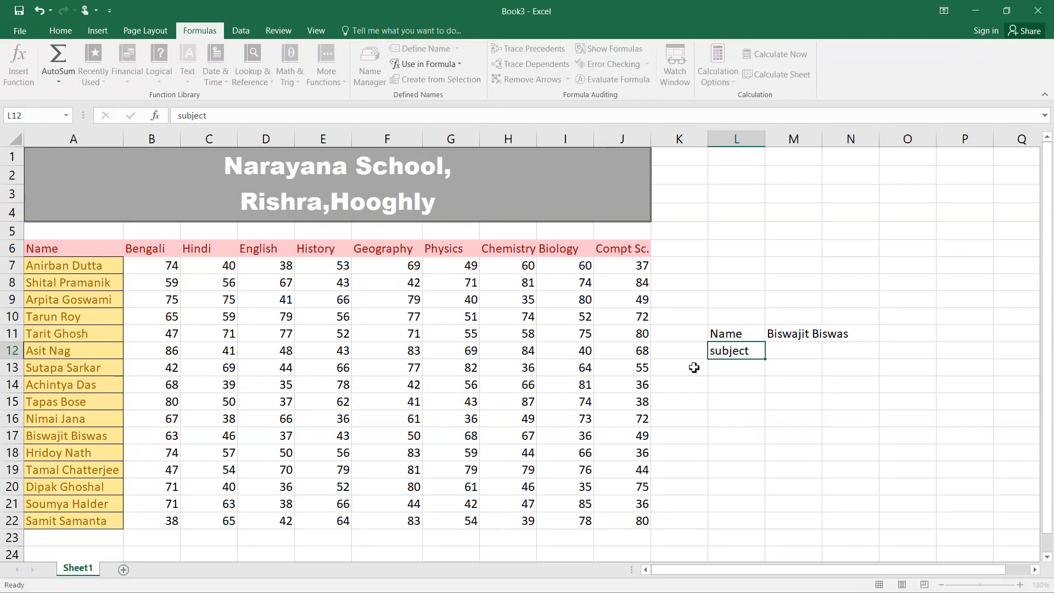
pyautogui.press('Tab')
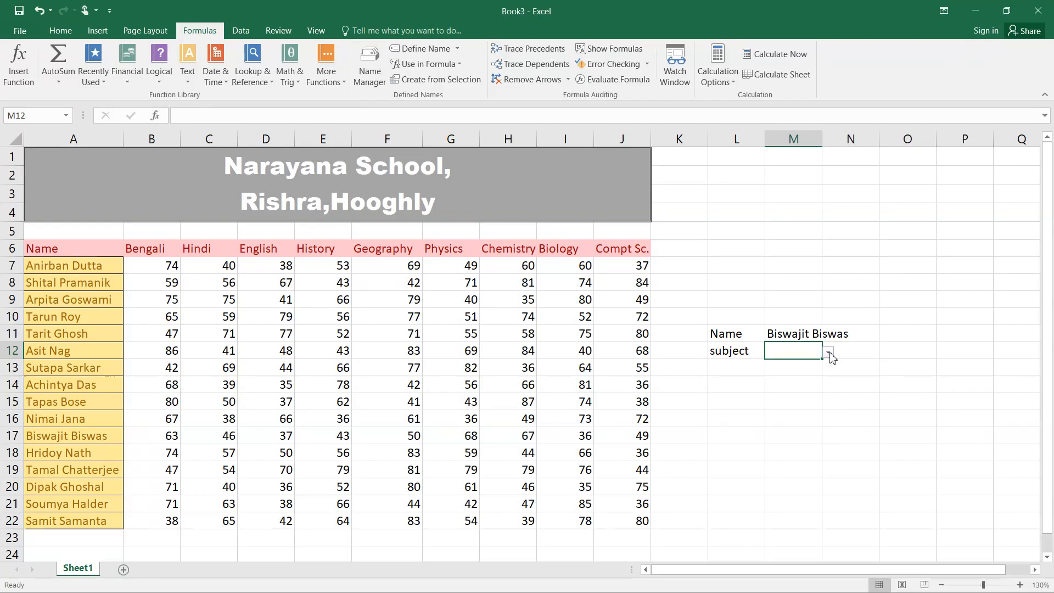
pyautogui.click(144, 251)
pyautogui.moveTo(144, 251); pyautogui.dragTo(617, 247)
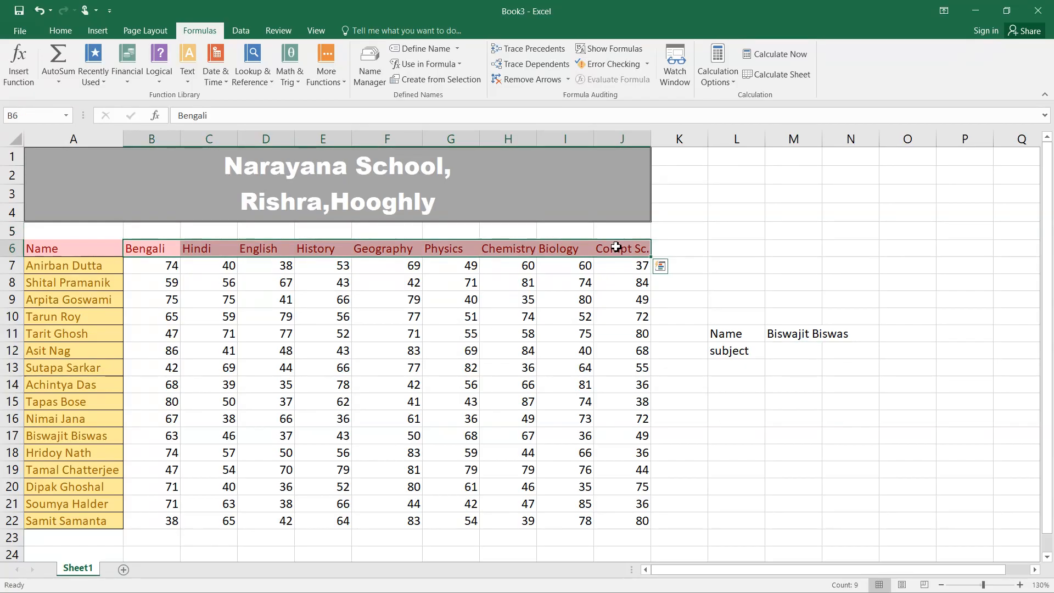
pyautogui.click(34, 115)
pyautogui.write('nssubj')
pyautogui.press('Return')
# Step: Apply List data validation with the source =nssubj to the subject headers B6:J6
pyautogui.click(245, 34)
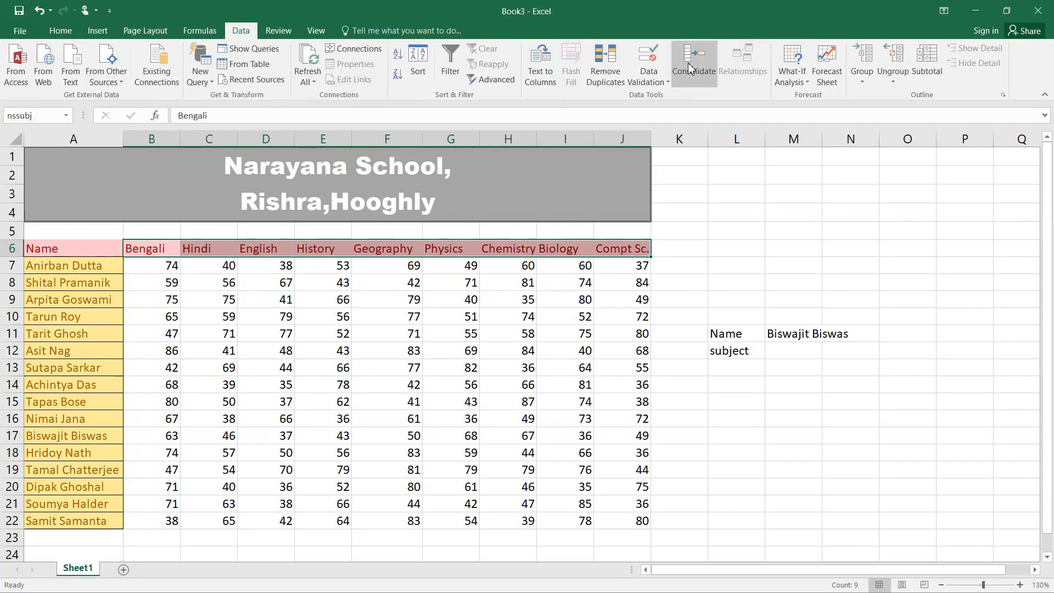
pyautogui.click(656, 76)
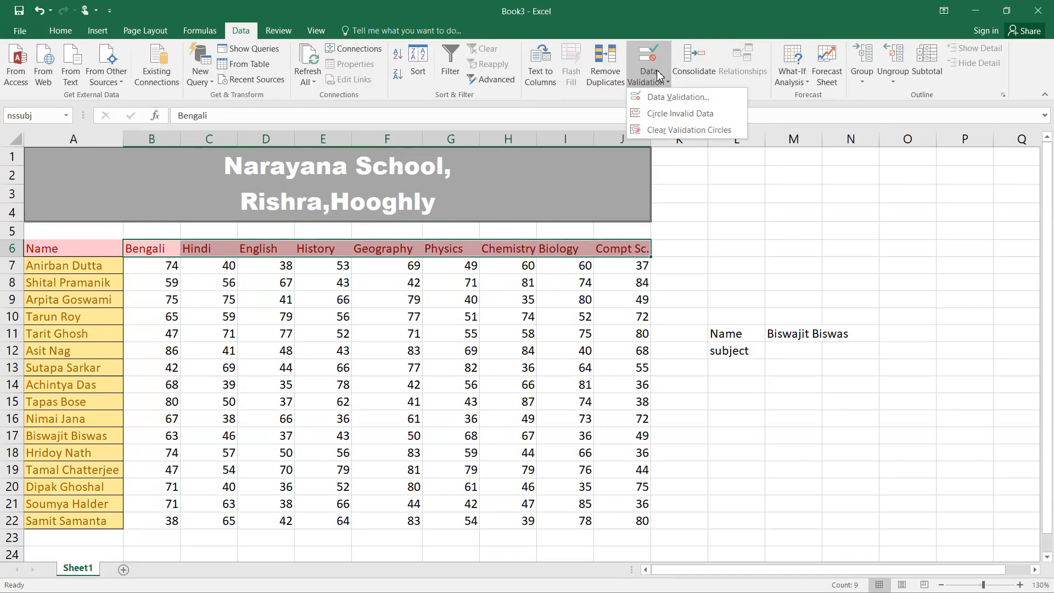
pyautogui.click(669, 103)
pyautogui.click(553, 121)
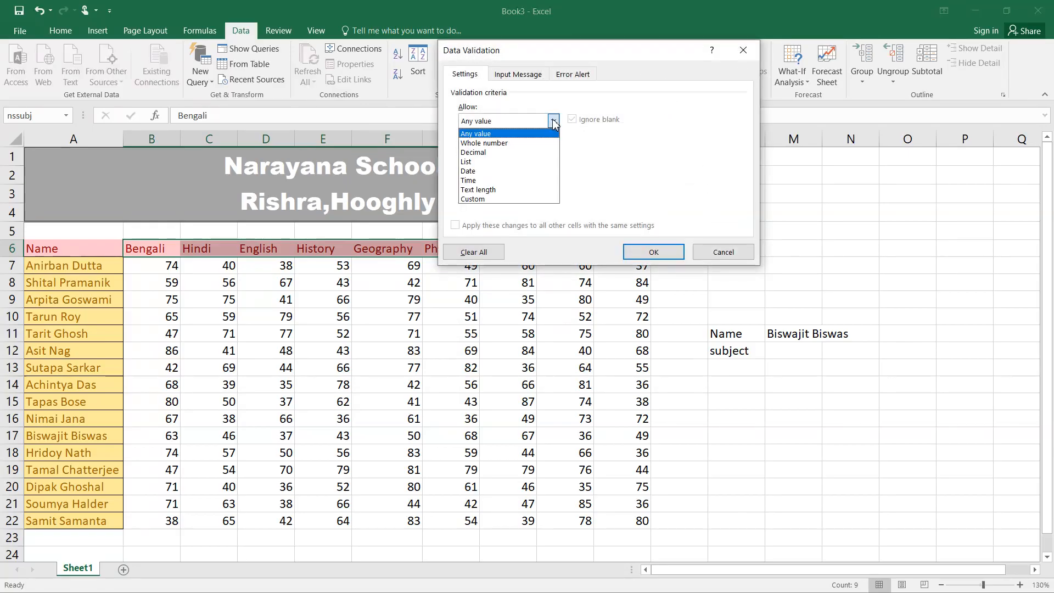
pyautogui.click(476, 162)
pyautogui.click(480, 178)
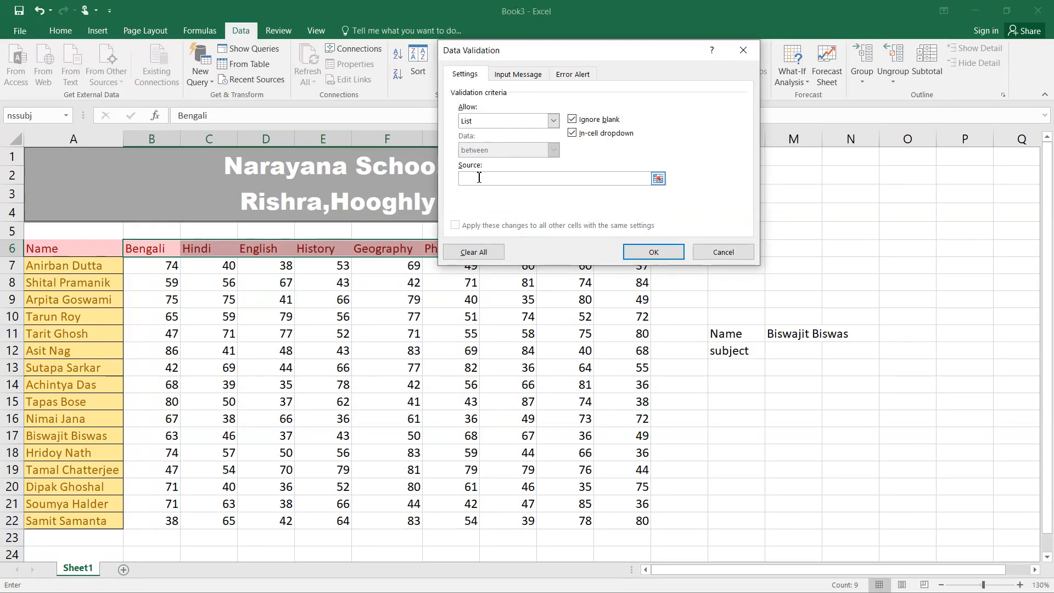
pyautogui.write('=n')
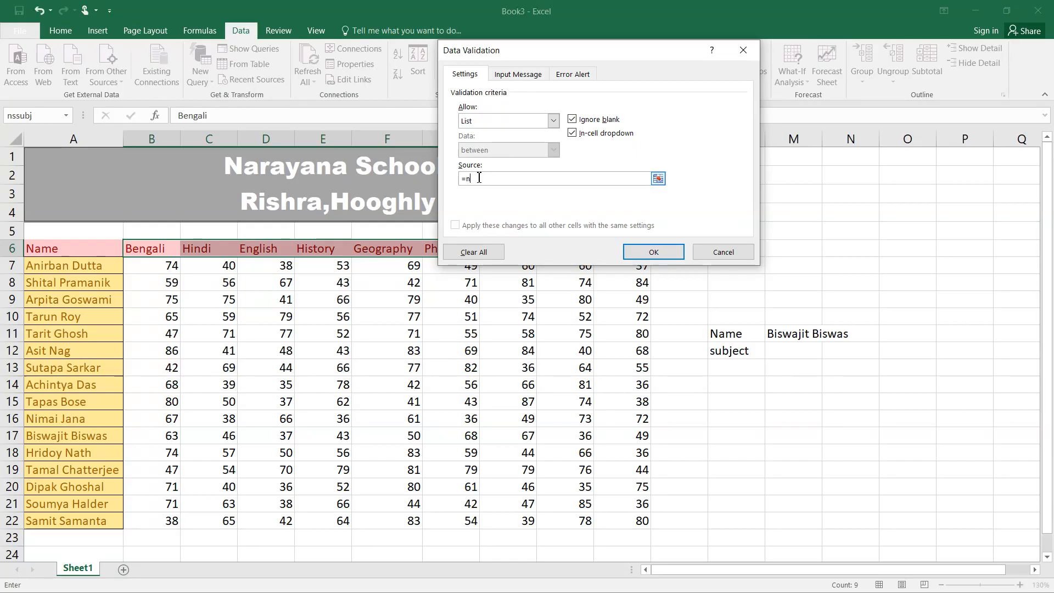
pyautogui.write('ssubj')
pyautogui.press('Return')
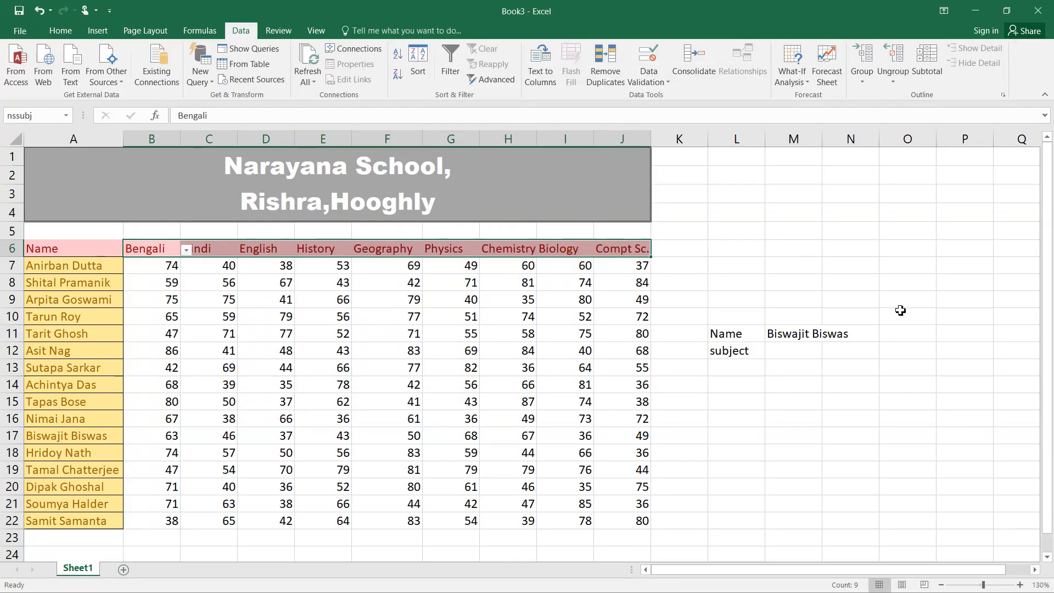
# Step: Check the subject choices offered by the drop-down list in cell M12
pyautogui.click(813, 351)
pyautogui.click(828, 353)
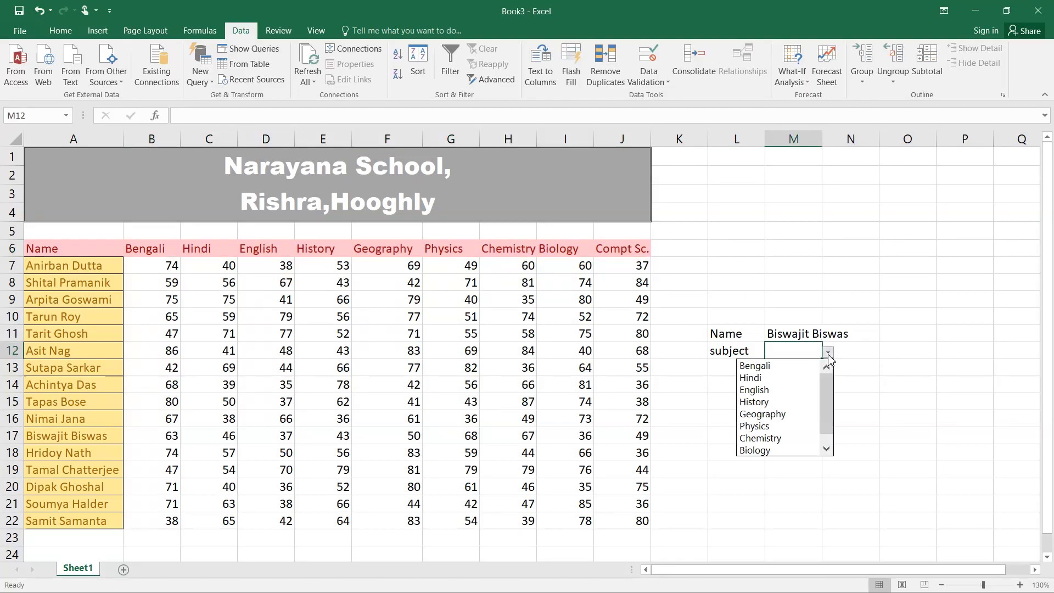
pyautogui.click(828, 356)
# Step: Enter the label "marks" in cell L13, below the subject label
pyautogui.click(734, 370)
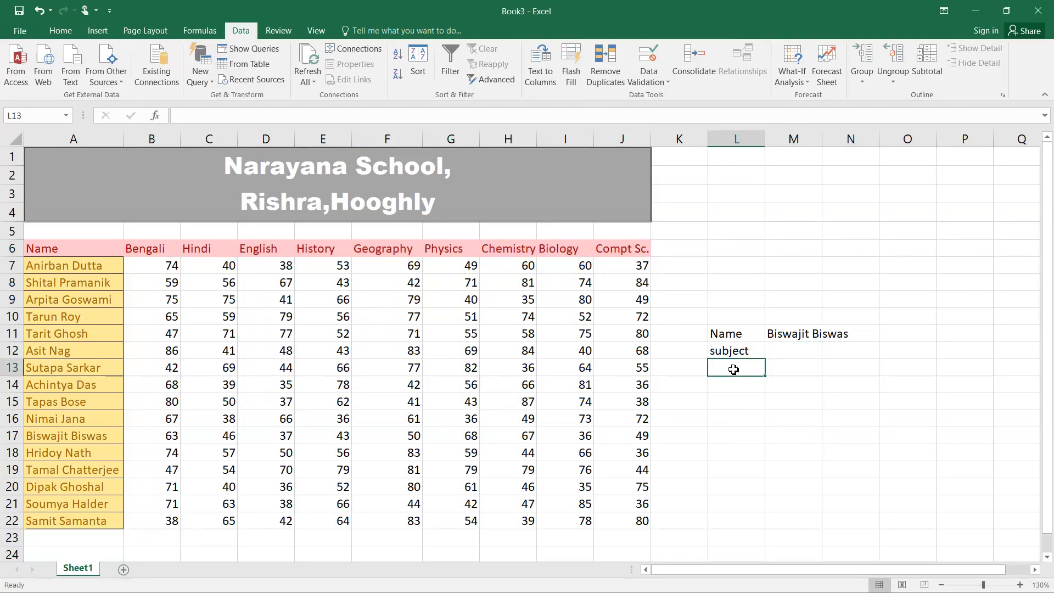
pyautogui.write('marks')
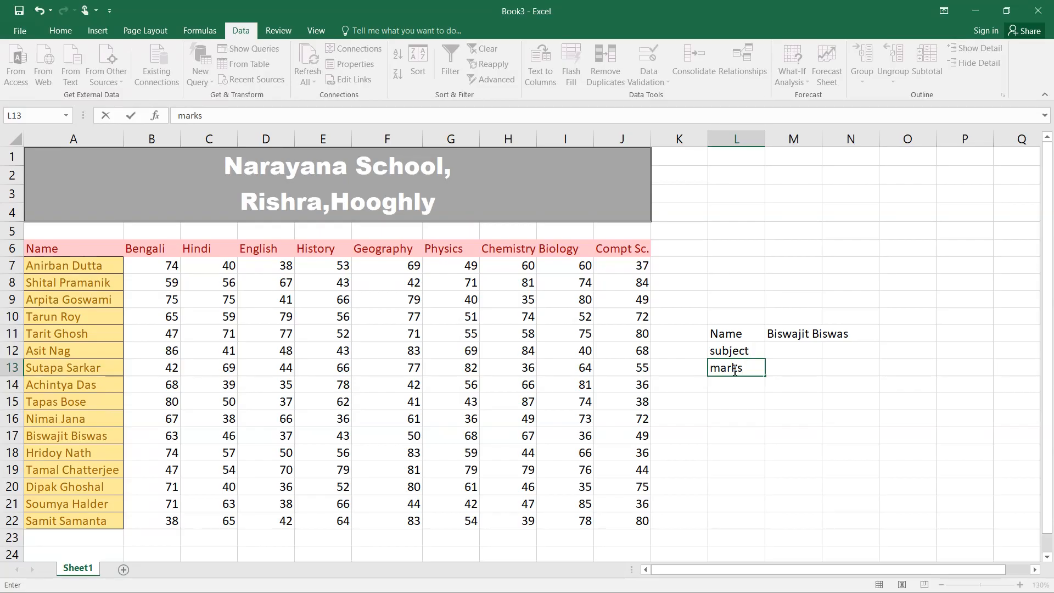
pyautogui.click(781, 370)
pyautogui.write('=')
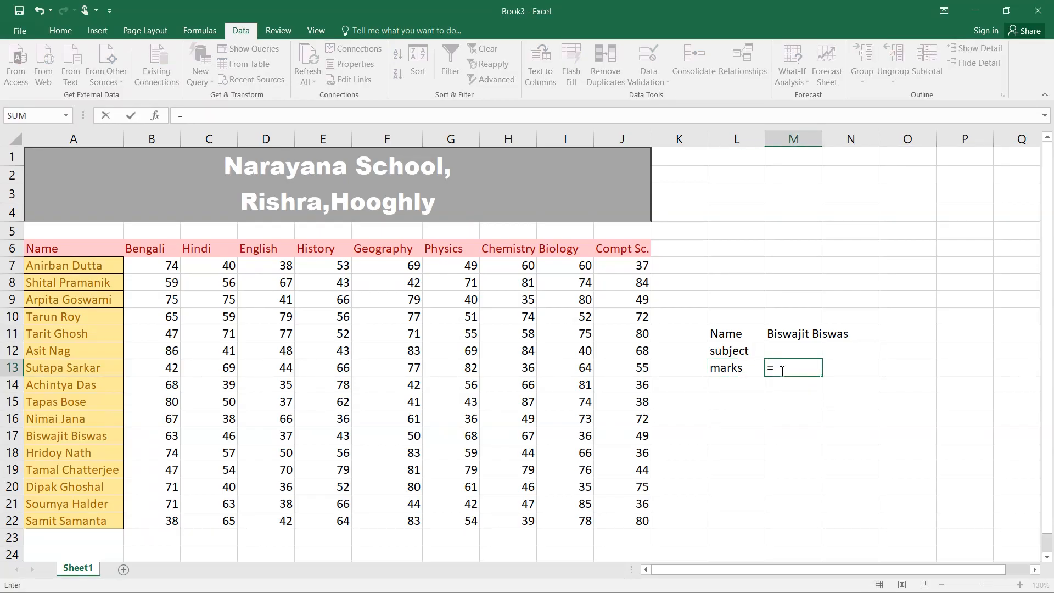
pyautogui.write('index')
pyautogui.press('Tab')
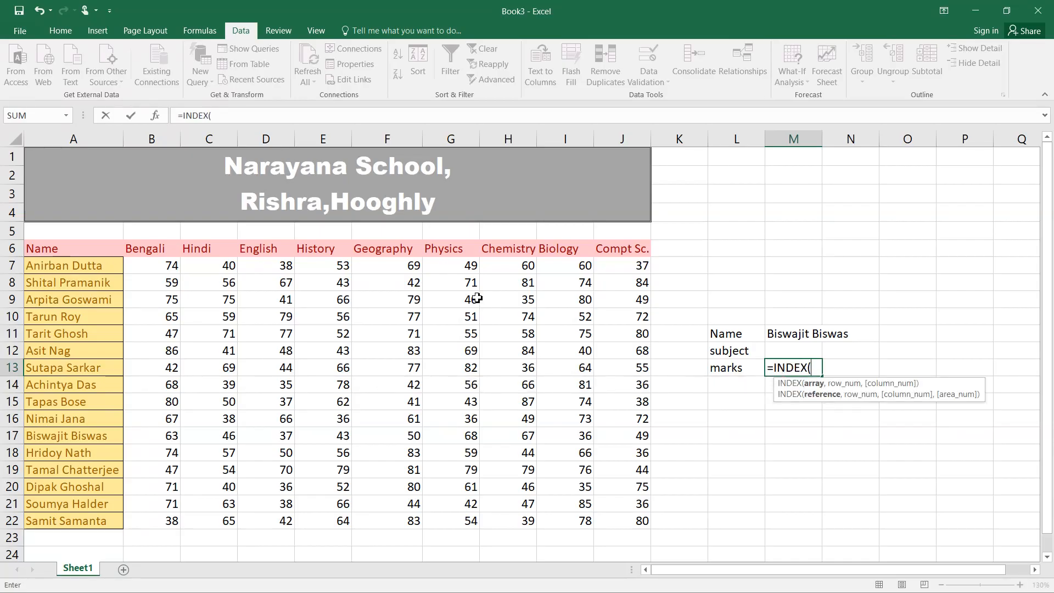
pyautogui.moveTo(71, 247); pyautogui.dragTo(620, 528)
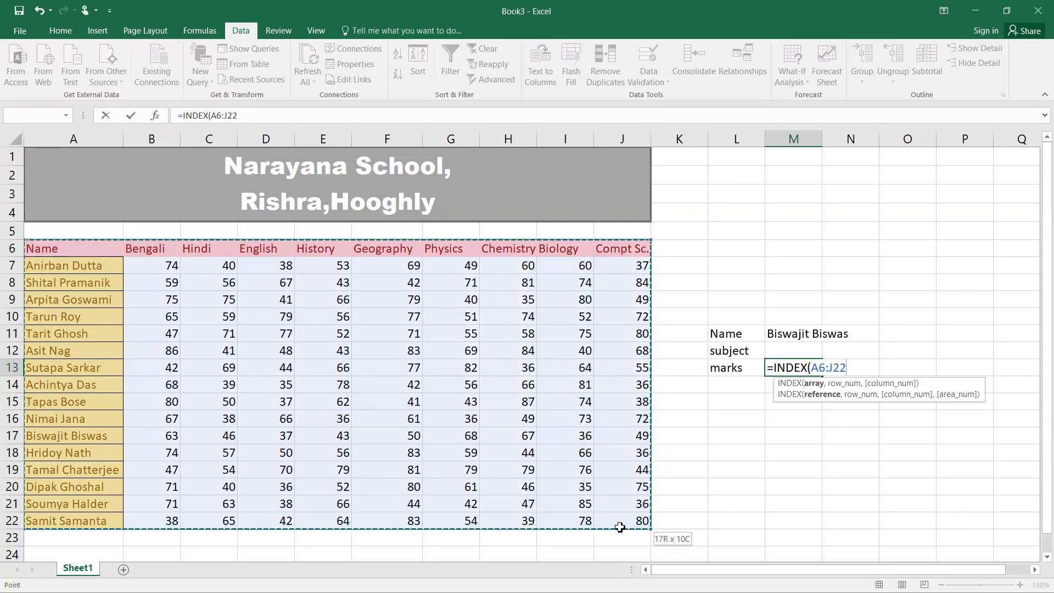
pyautogui.write(',')
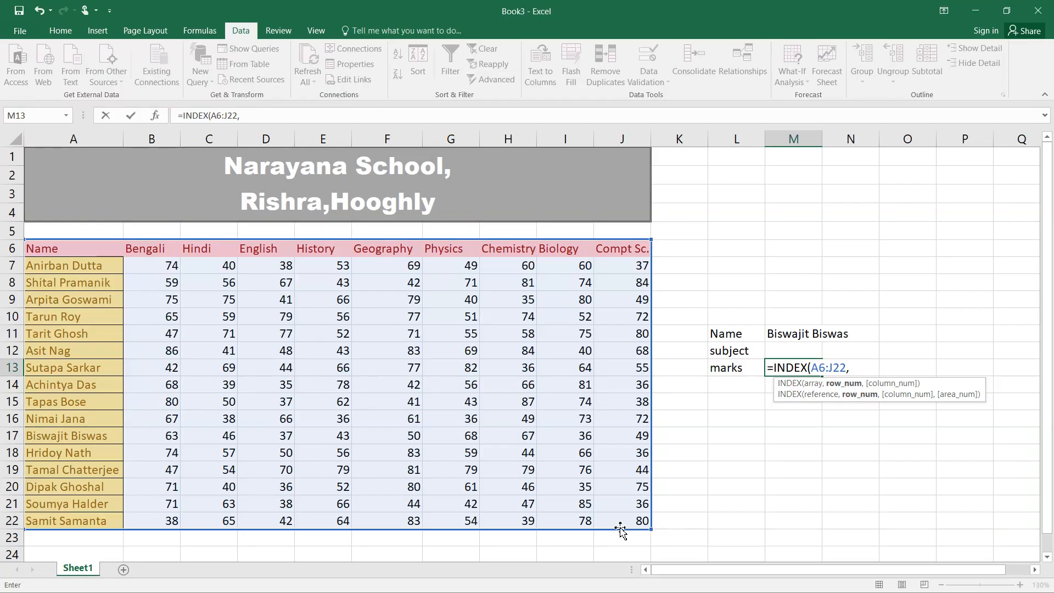
pyautogui.write('match')
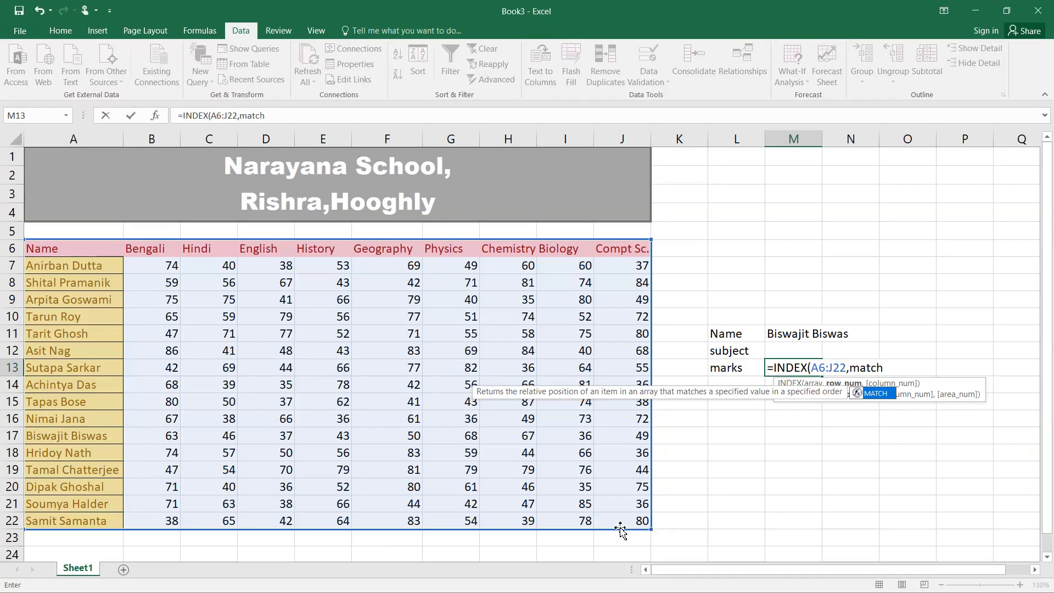
pyautogui.press('Tab')
pyautogui.click(796, 335)
pyautogui.write(',')
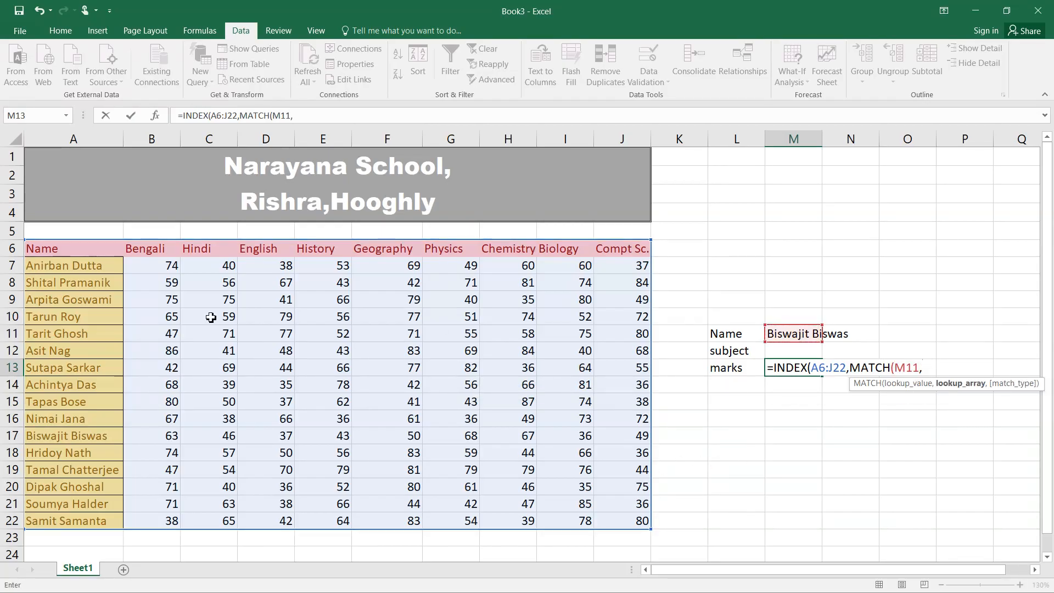
pyautogui.moveTo(55, 241); pyautogui.dragTo(84, 521)
pyautogui.write(',')
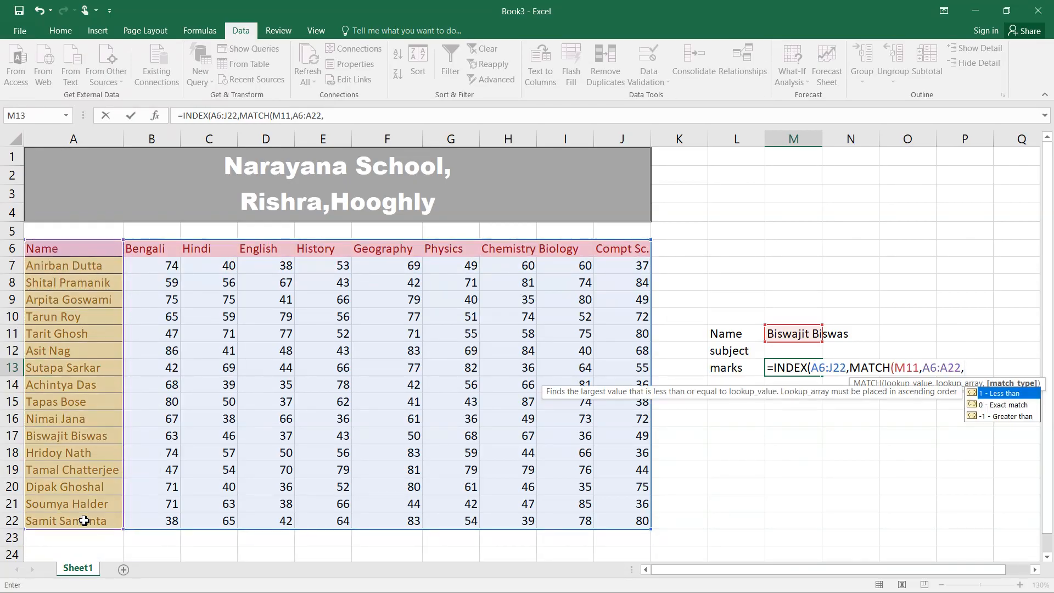
pyautogui.write('0),')
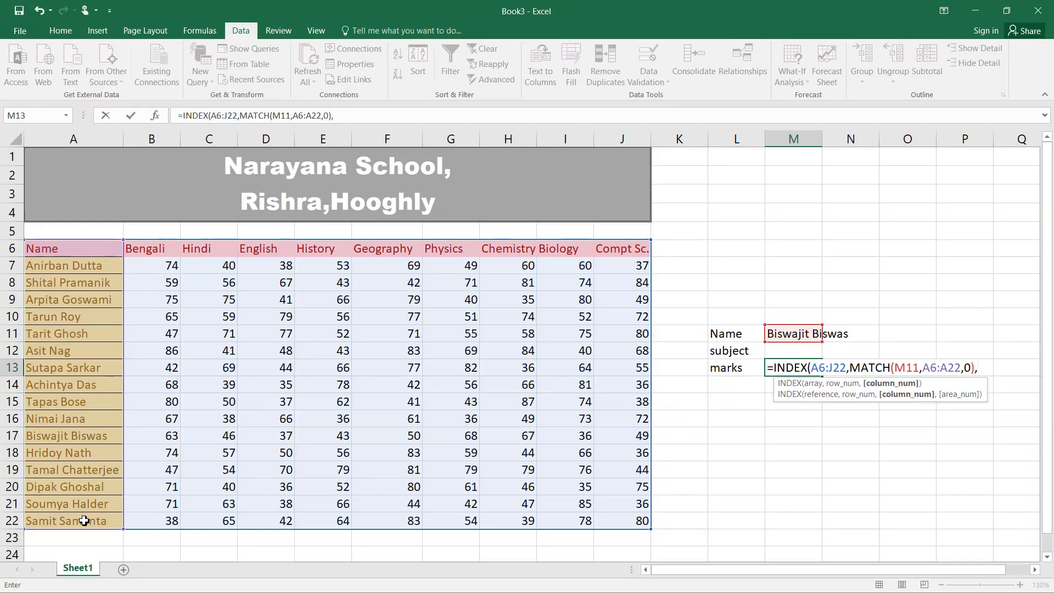
pyautogui.write('(')
pyautogui.click(788, 350)
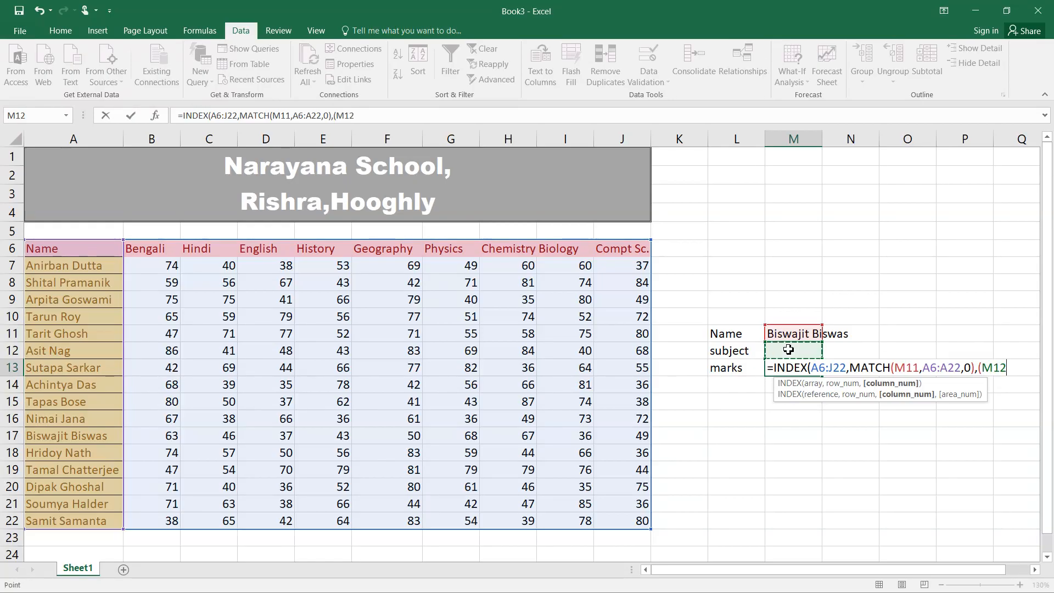
pyautogui.write(',')
pyautogui.moveTo(135, 247); pyautogui.dragTo(648, 249)
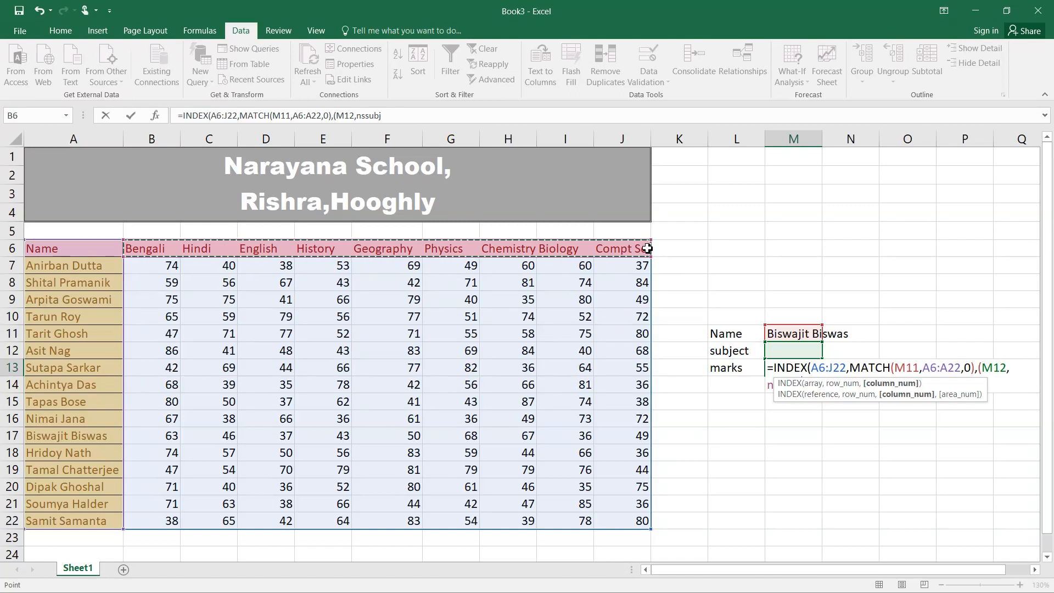
pyautogui.write(',0')
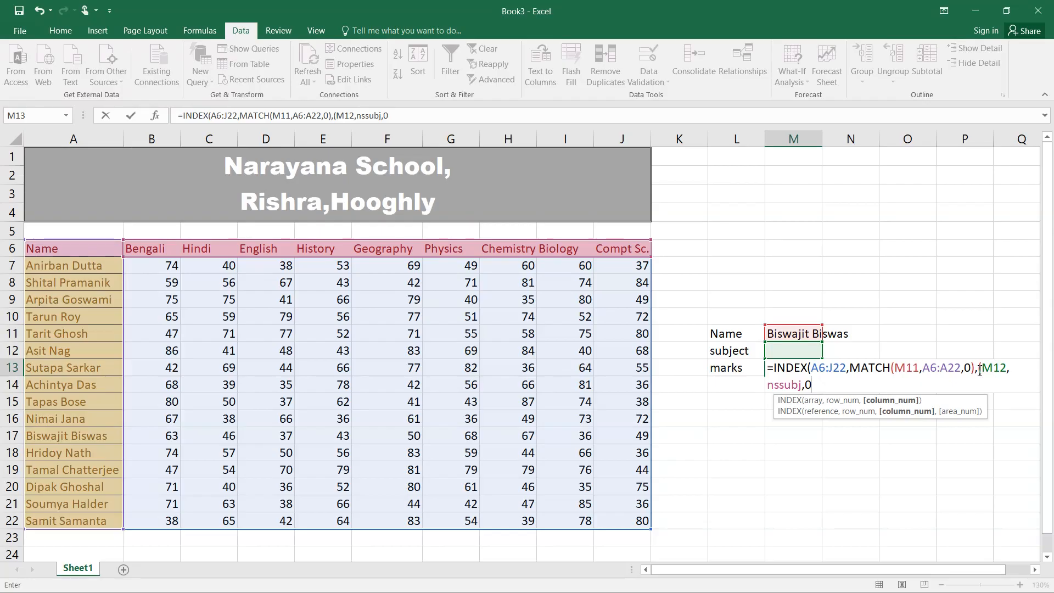
pyautogui.write('mat')
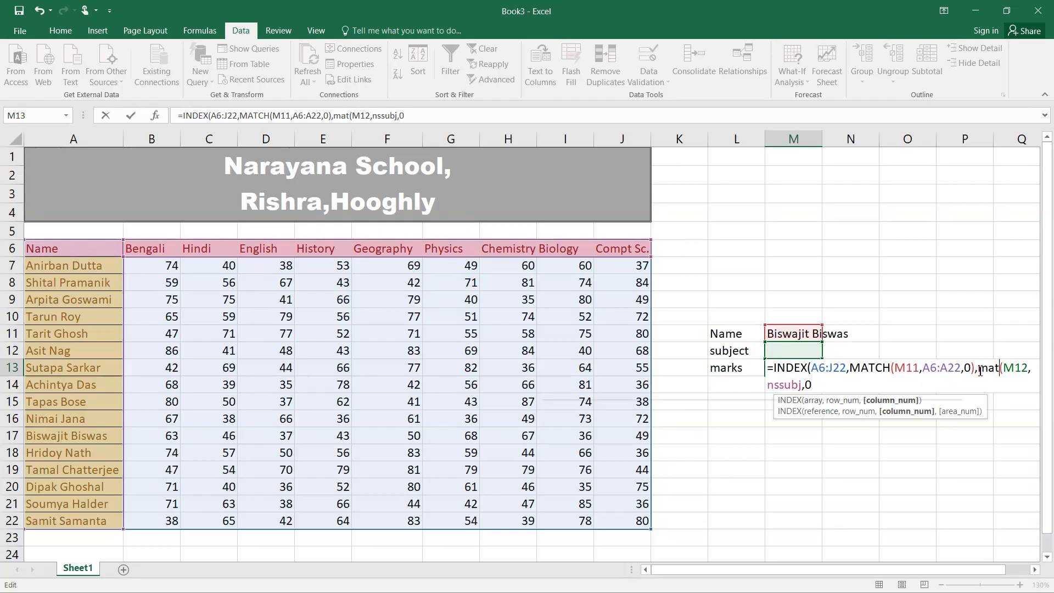
pyautogui.press('Tab')
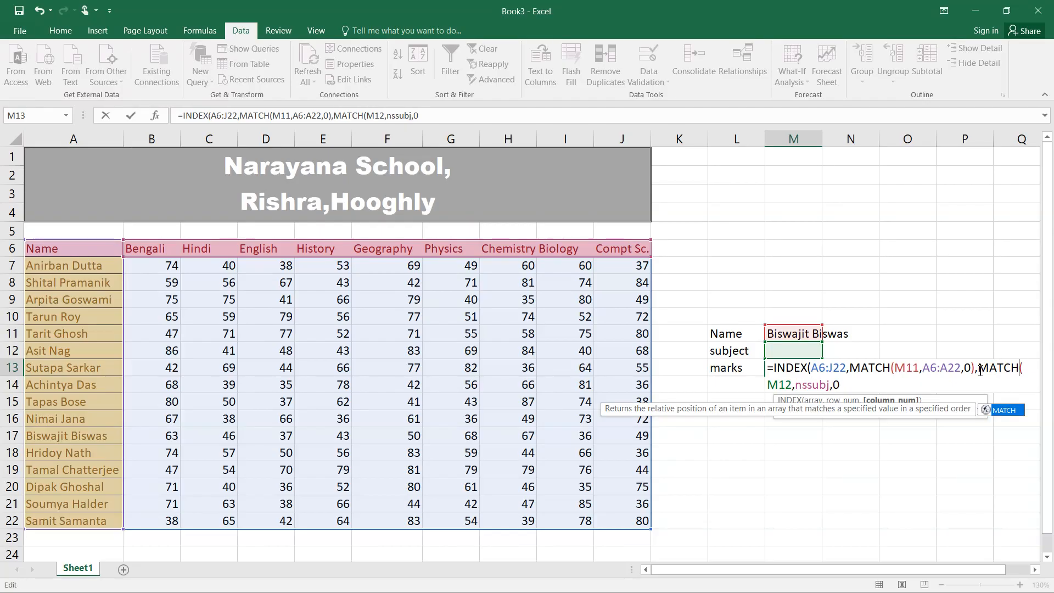
pyautogui.click(842, 388)
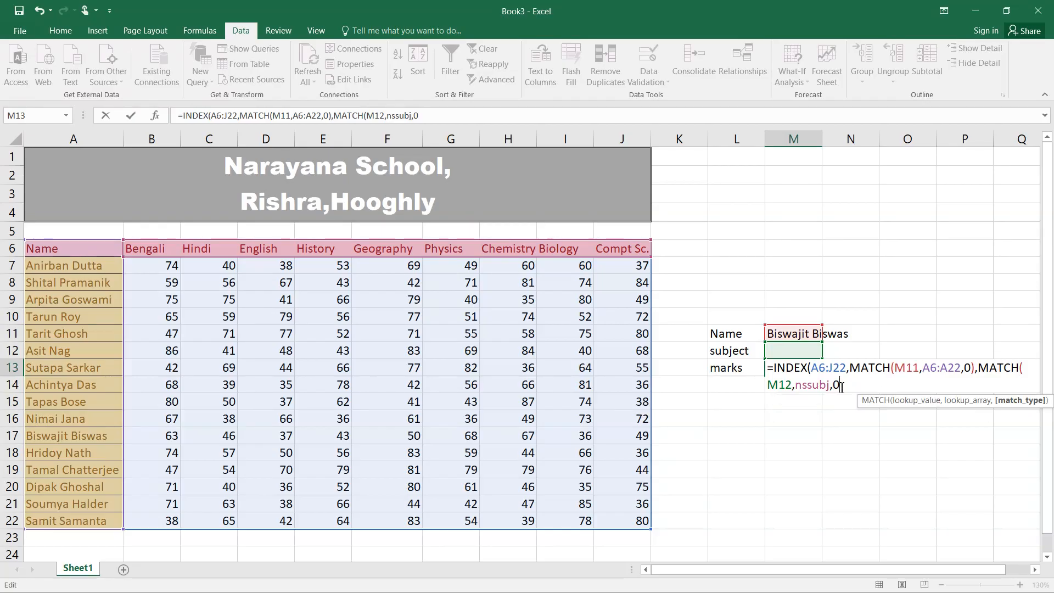
pyautogui.press('BackSpace')
pyautogui.press('BackSpace')
pyautogui.press('BackSpace')
pyautogui.press('BackSpace')
pyautogui.press('BackSpace')
pyautogui.press('BackSpace')
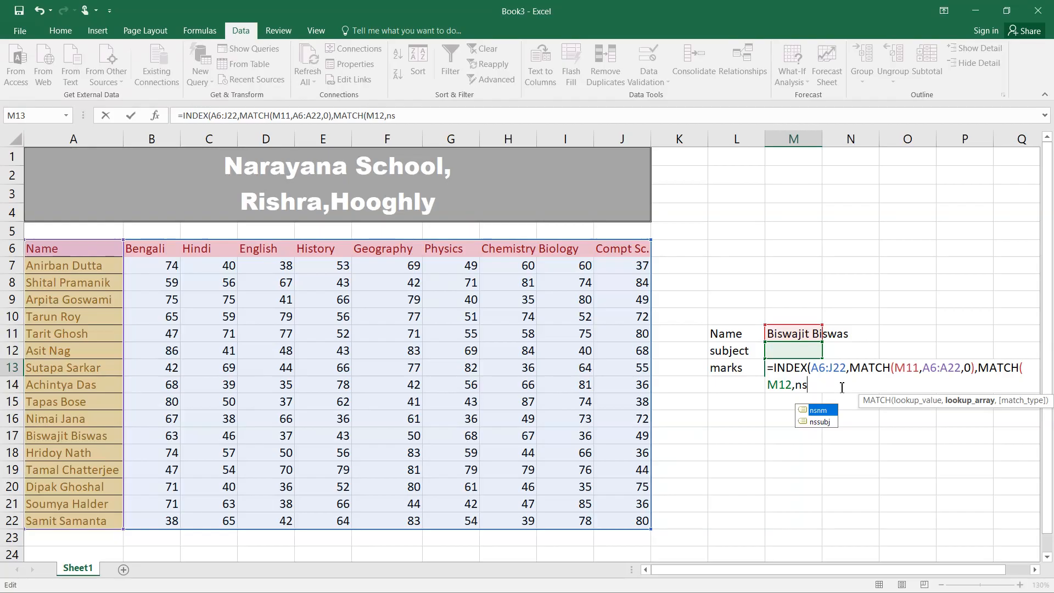
pyautogui.press('Escape')
pyautogui.press('Escape')
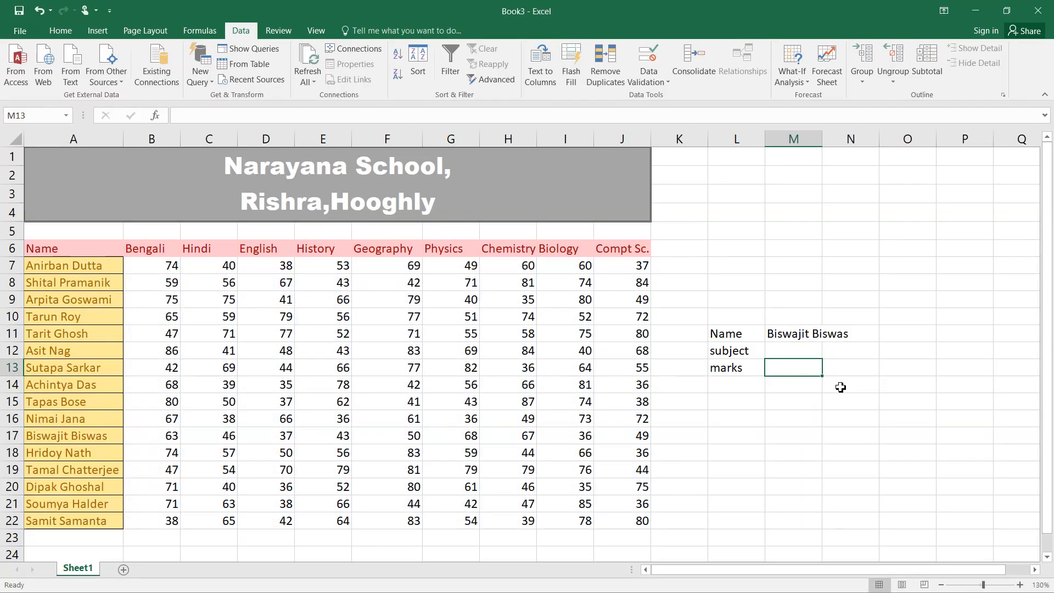
# Step: Start an INDEX formula in cell M13 with the whole marks table A6:J22 as its array
pyautogui.write('=inde')
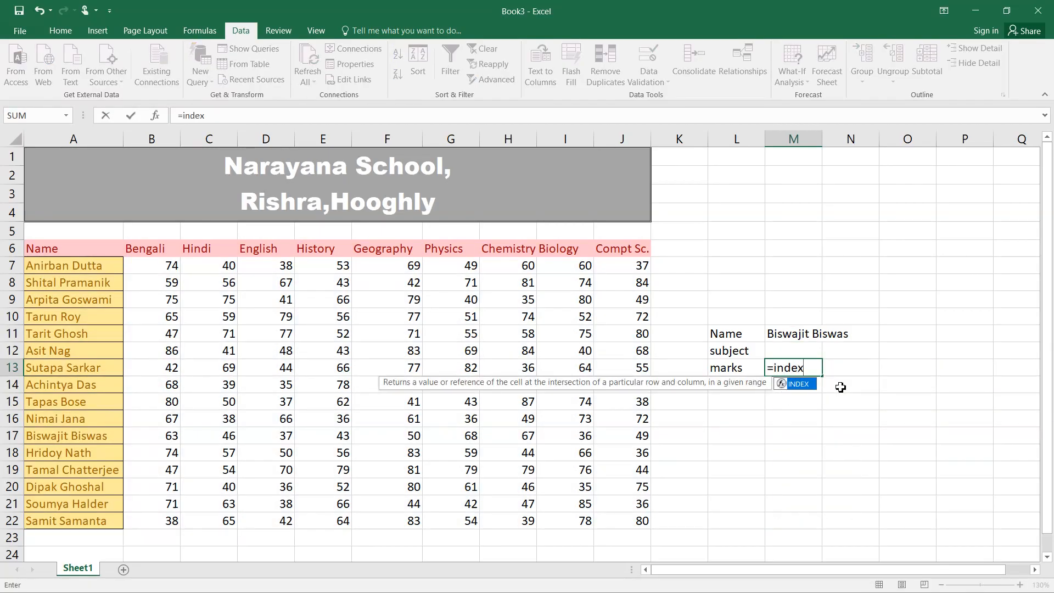
pyautogui.write('x')
pyautogui.press('Tab')
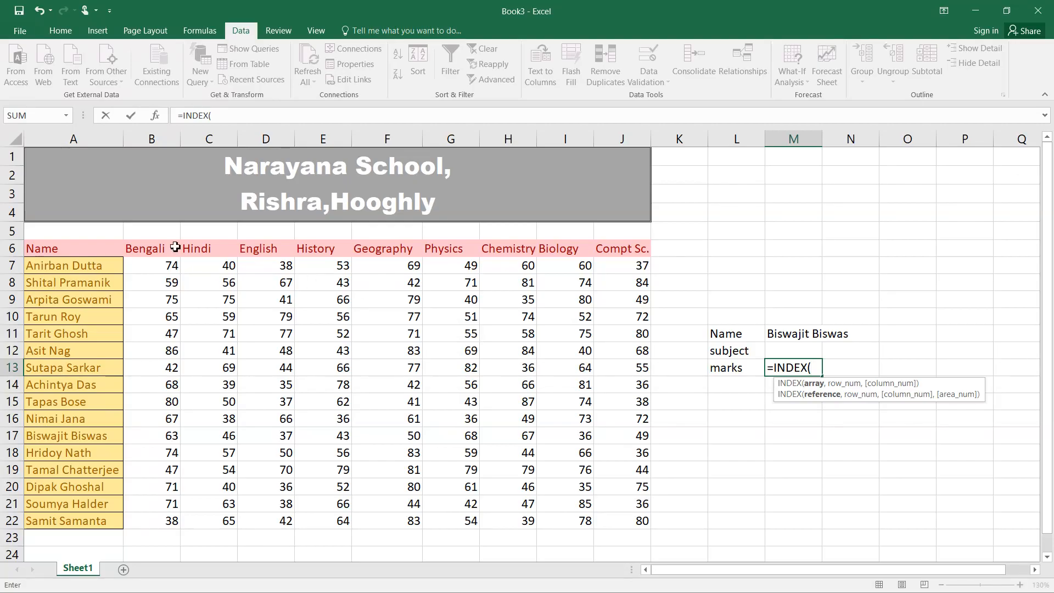
pyautogui.moveTo(72, 246); pyautogui.dragTo(621, 520)
# Step: Add a MATCH function as the row number, looking up M11 in A6:A22 with match type 0
pyautogui.write(',mat')
pyautogui.press('Tab')
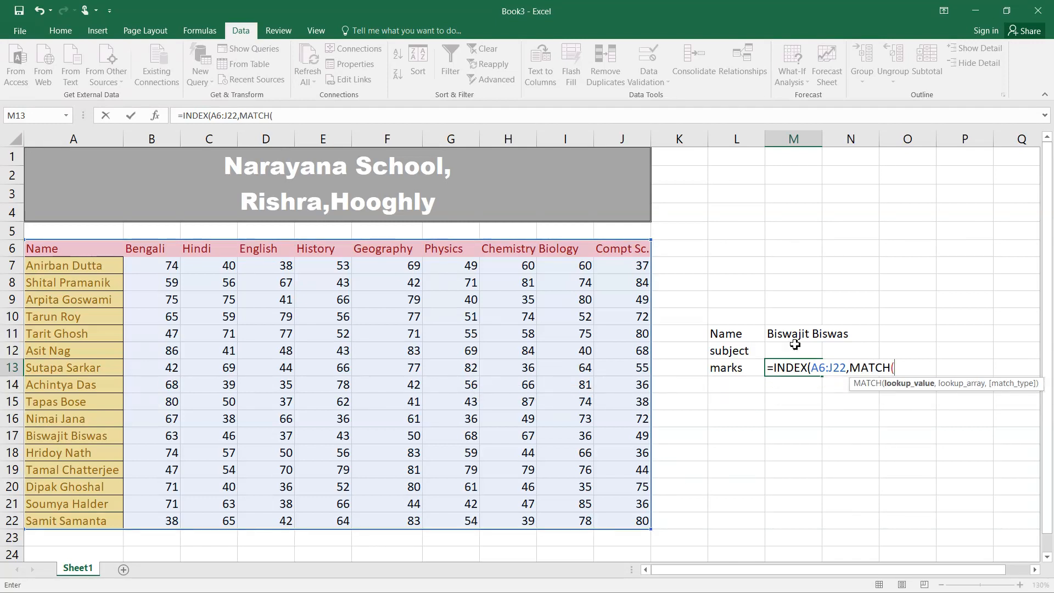
pyautogui.click(794, 339)
pyautogui.write(',')
pyautogui.moveTo(77, 248); pyautogui.dragTo(90, 516)
pyautogui.write(',0')
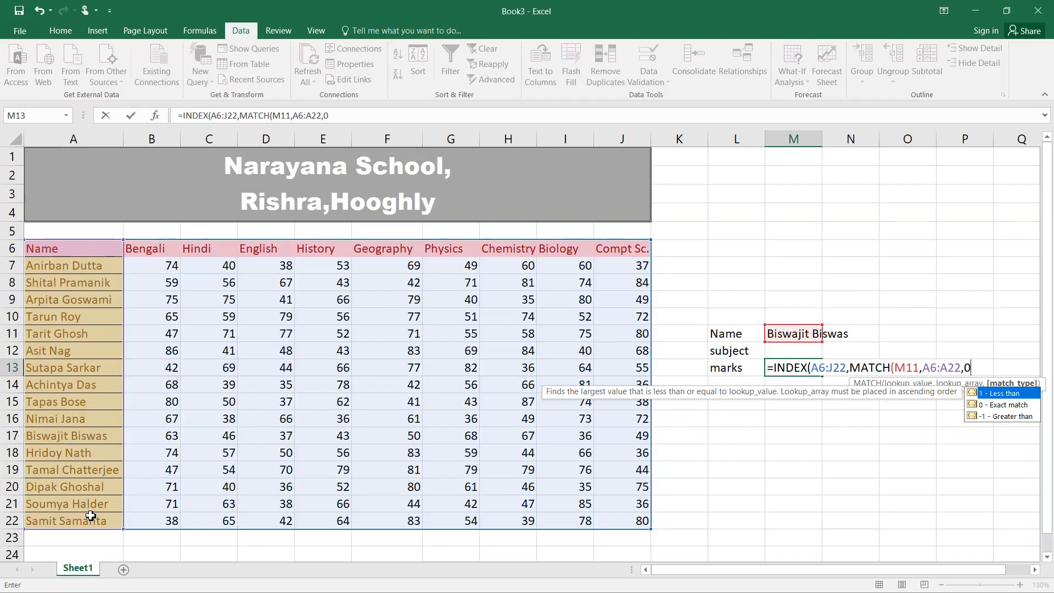
# Step: Add a MATCH function as the column number, looking up M12 in the subject headings nssubj with match type 0, and enter the formula
pyautogui.write('),mat')
pyautogui.press('Tab')
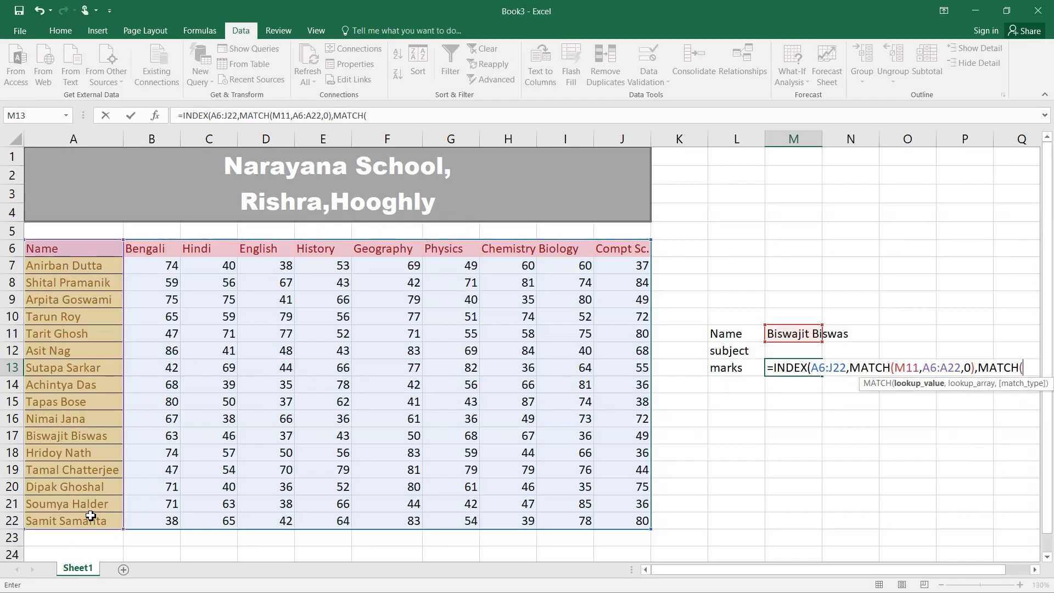
pyautogui.click(782, 352)
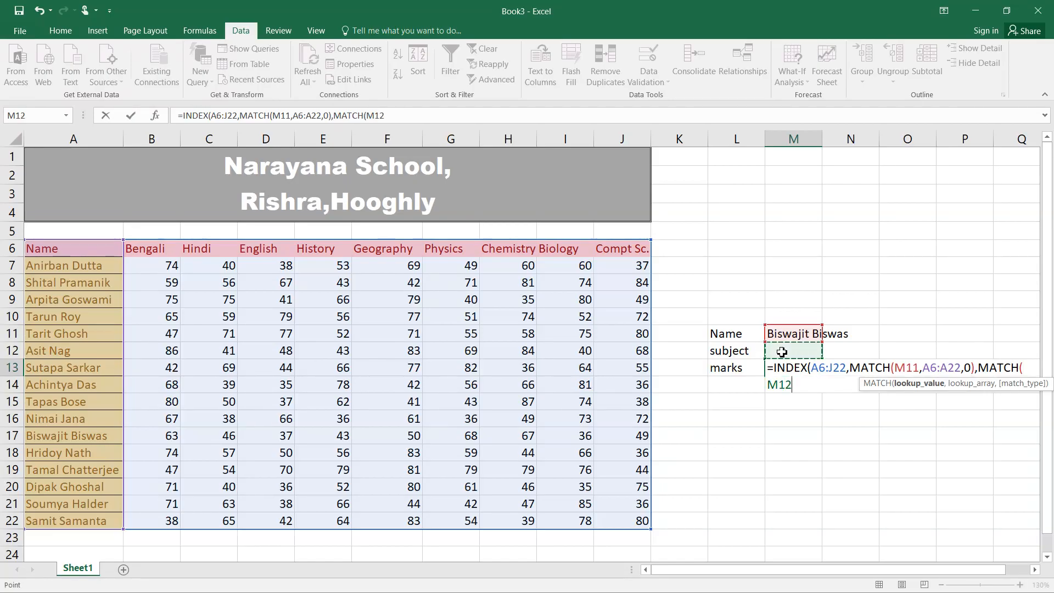
pyautogui.write(',')
pyautogui.moveTo(141, 250); pyautogui.dragTo(621, 245)
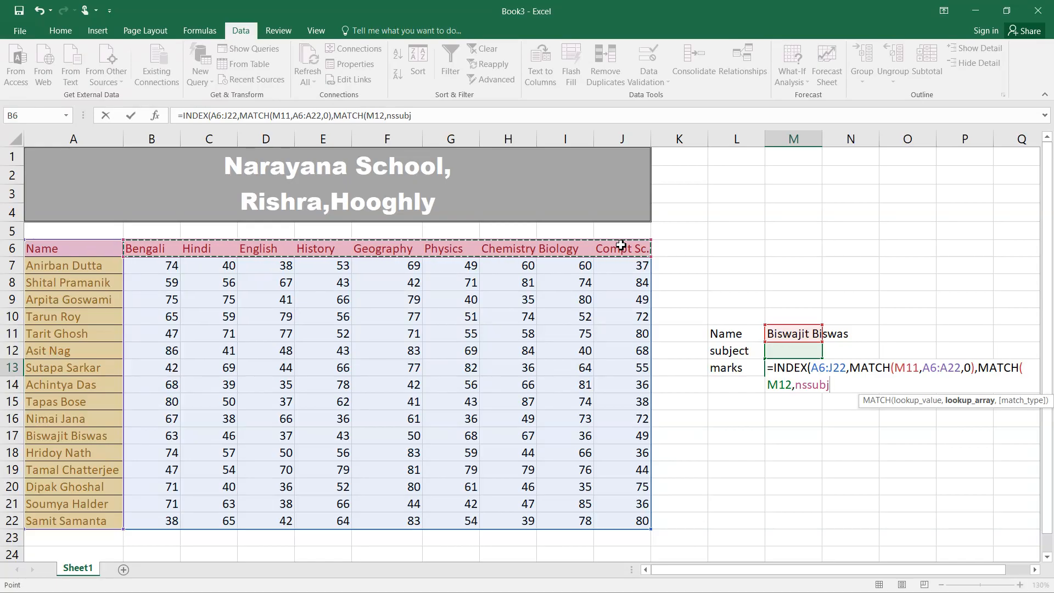
pyautogui.write(',0)')
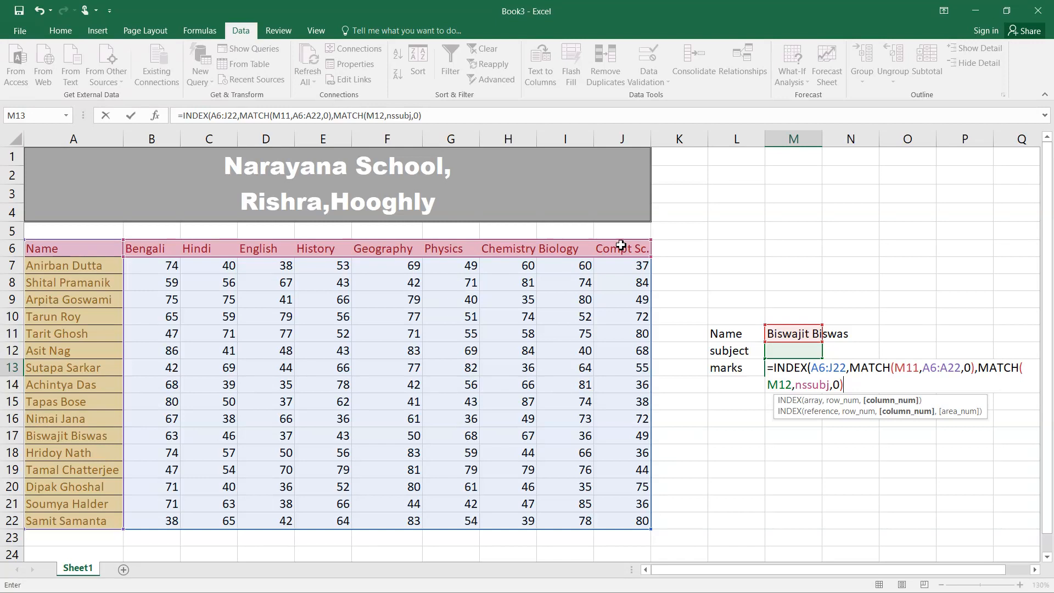
pyautogui.press('Return')
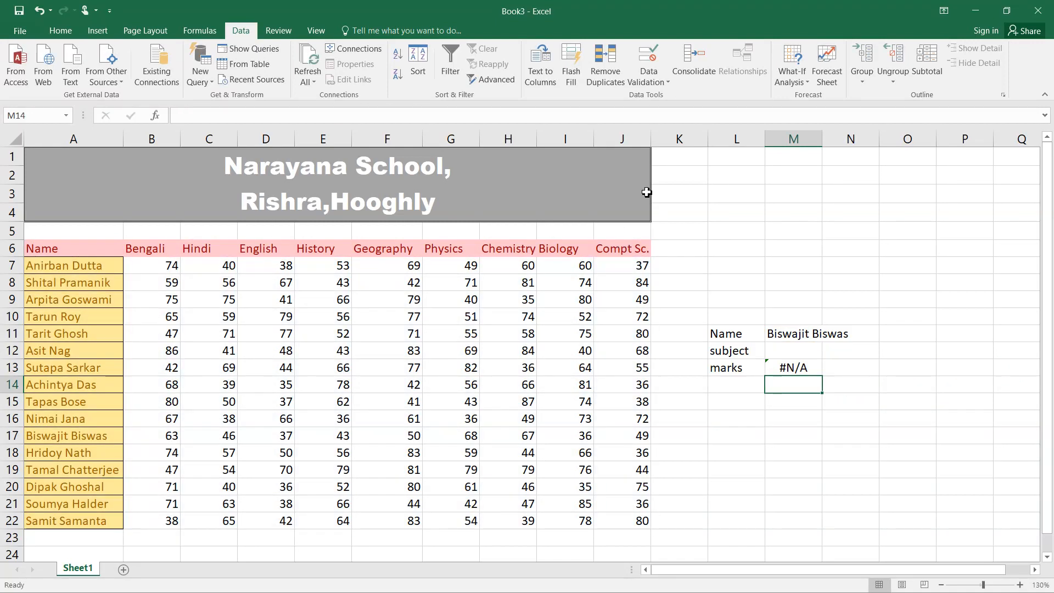
# Step: Choose Physics as the subject in cell M12 and highlight the chosen student's row 17 to compare the marks
pyautogui.click(788, 352)
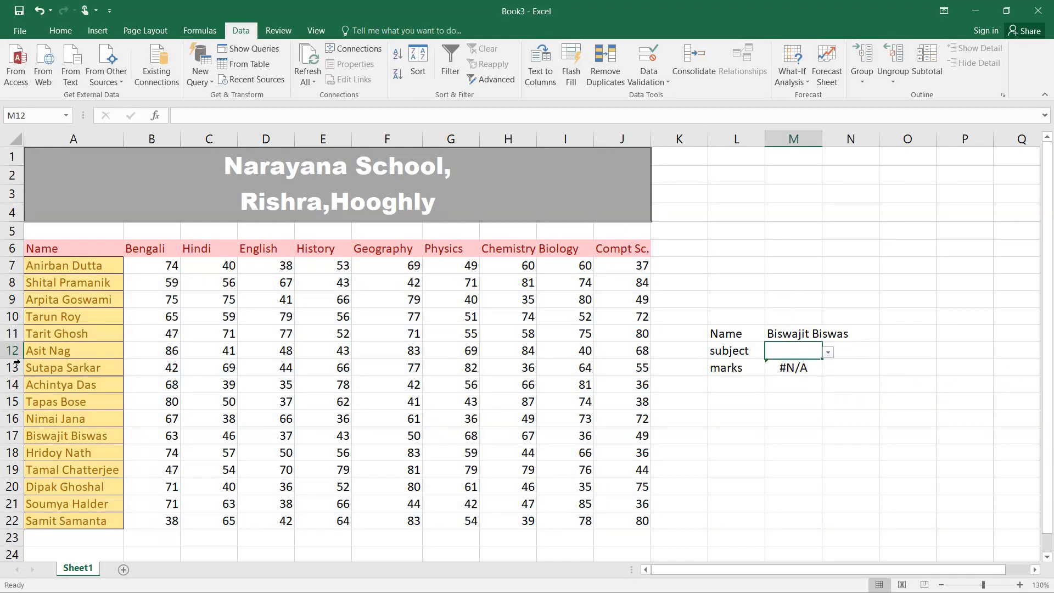
pyautogui.click(11, 437)
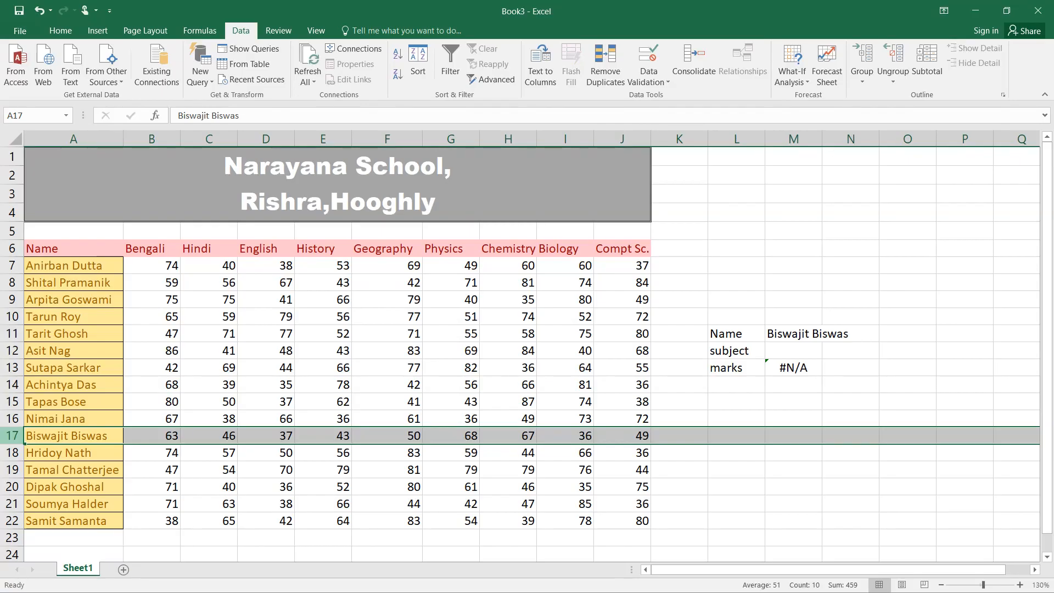
pyautogui.click(801, 352)
pyautogui.click(828, 352)
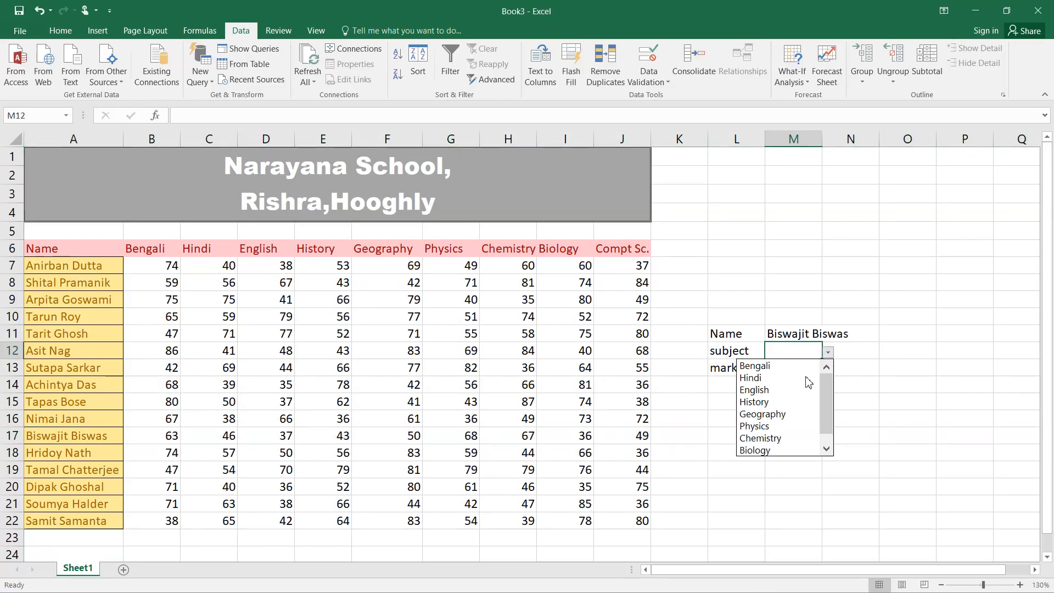
pyautogui.click(763, 426)
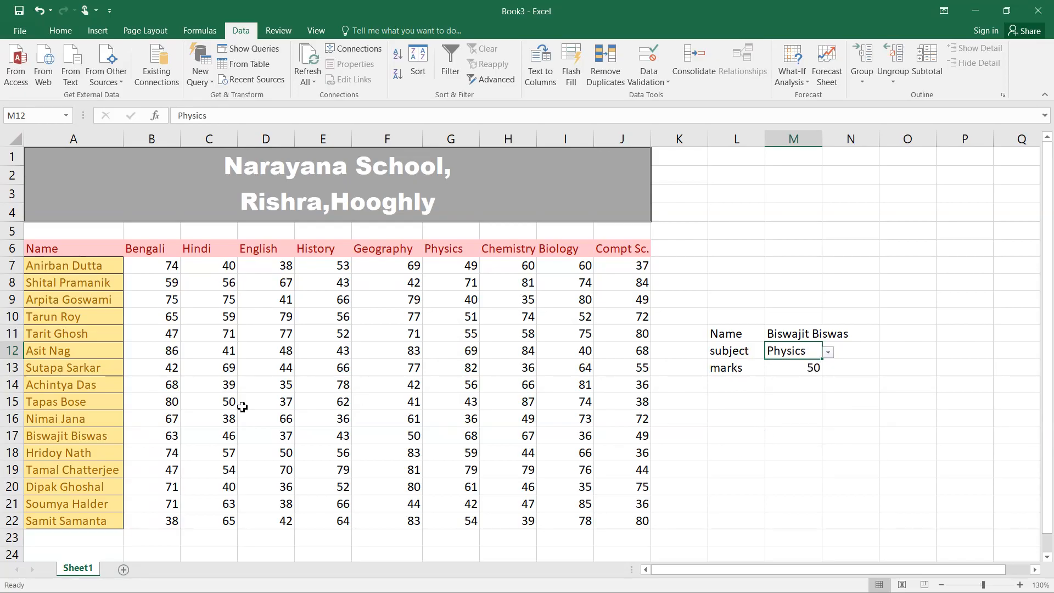
pyautogui.click(11, 436)
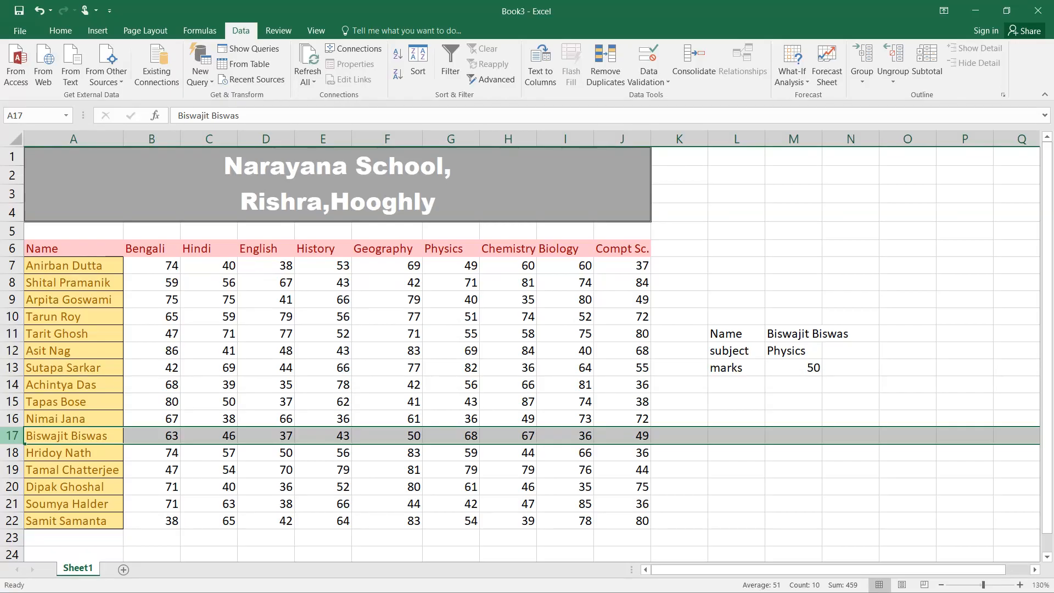
# Step: Replace nssubj in the second MATCH of the M13 formula with the full header range A6:J6
pyautogui.click(796, 368)
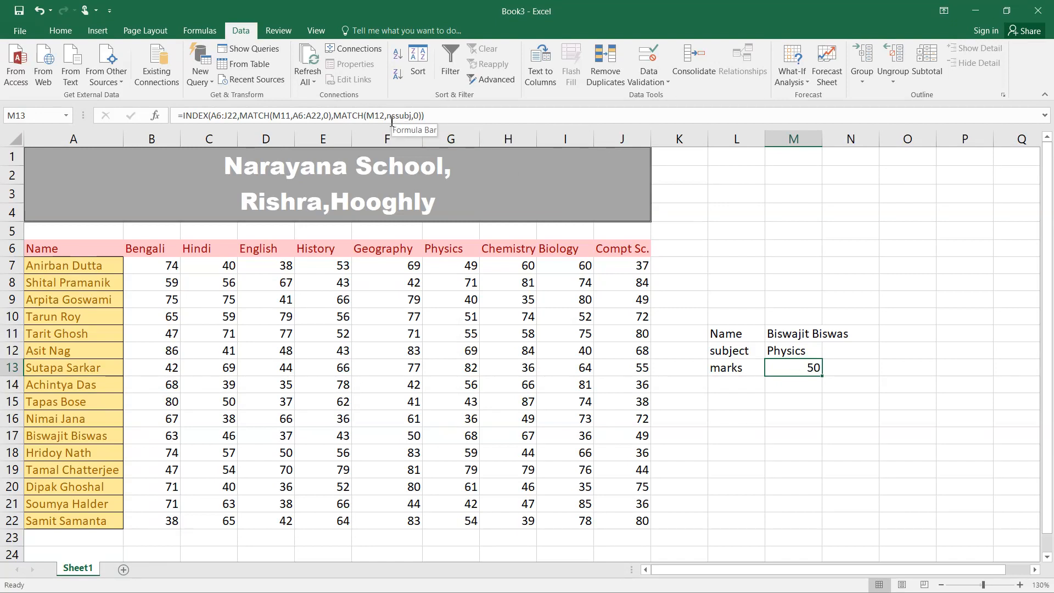
pyautogui.moveTo(388, 120); pyautogui.dragTo(408, 112)
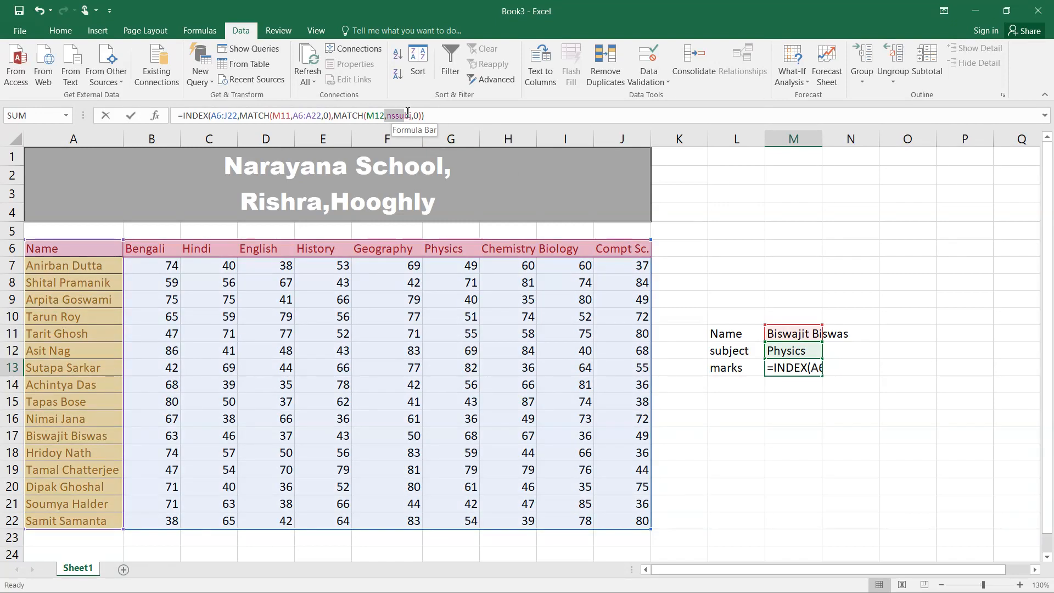
pyautogui.click(501, 113)
pyautogui.moveTo(392, 118); pyautogui.dragTo(413, 117)
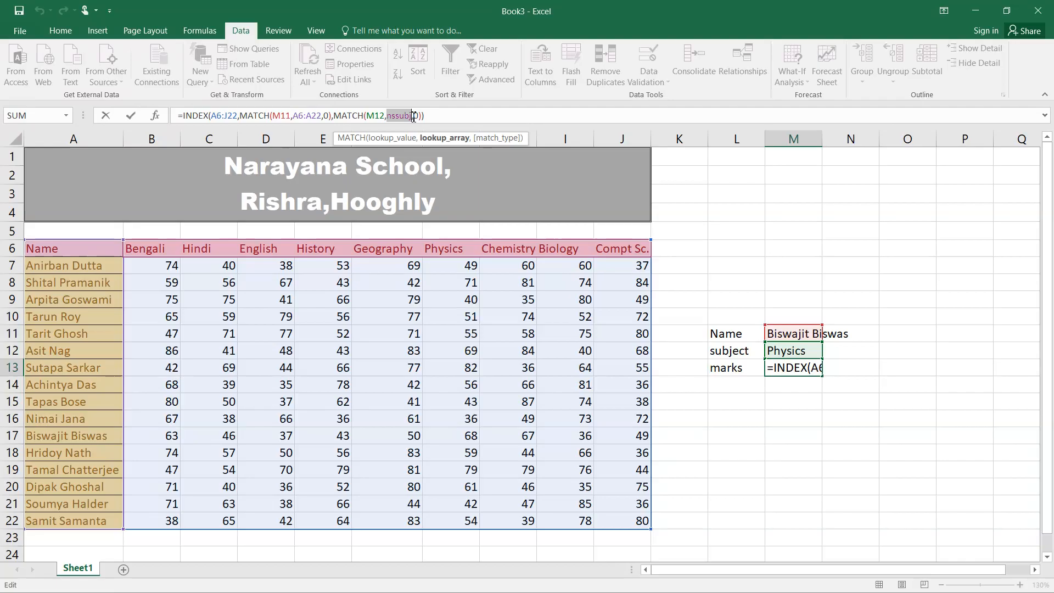
pyautogui.moveTo(46, 249); pyautogui.dragTo(637, 259)
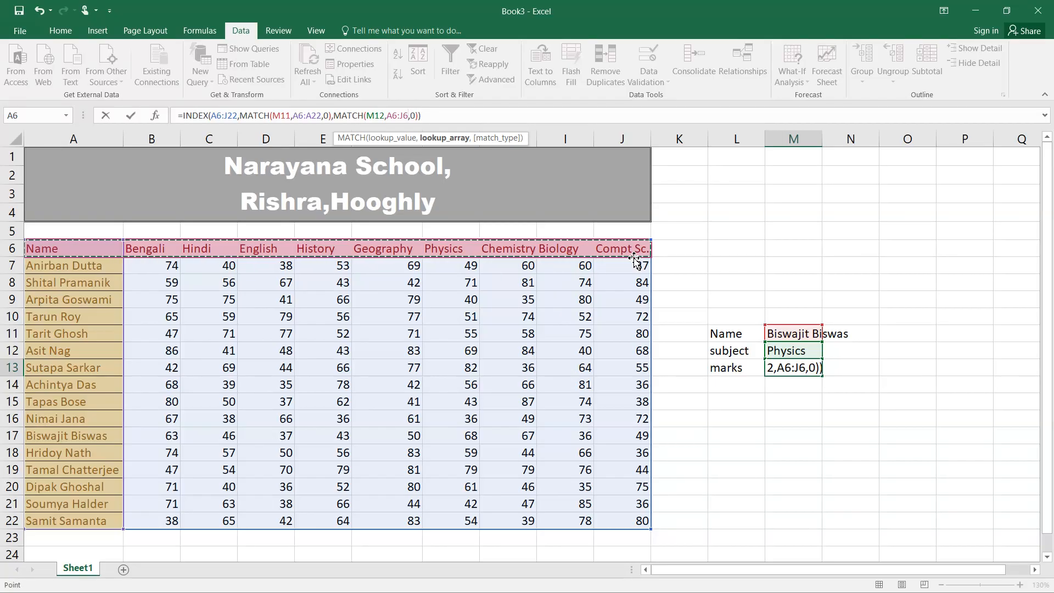
pyautogui.press('Return')
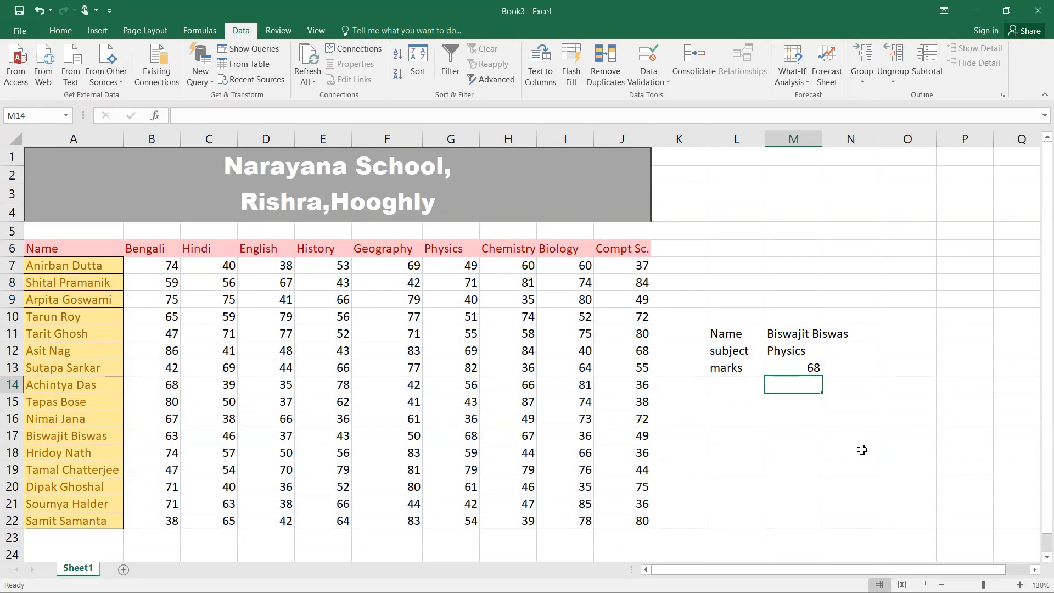
# Step: Delete the defined name nssubj that refers to the subject headings B6:J6
pyautogui.click(790, 373)
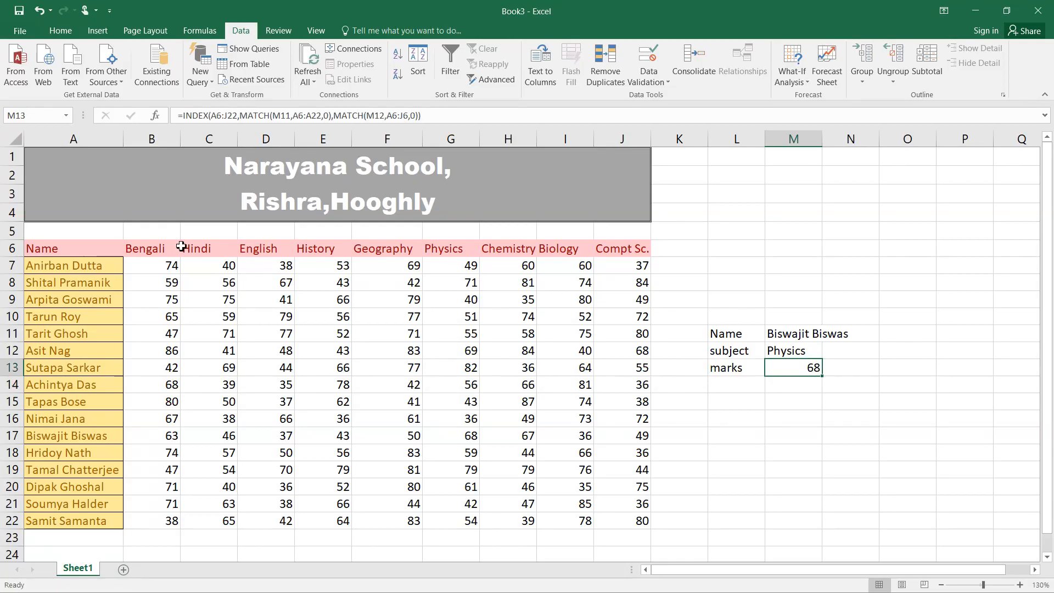
pyautogui.moveTo(154, 250); pyautogui.dragTo(637, 249)
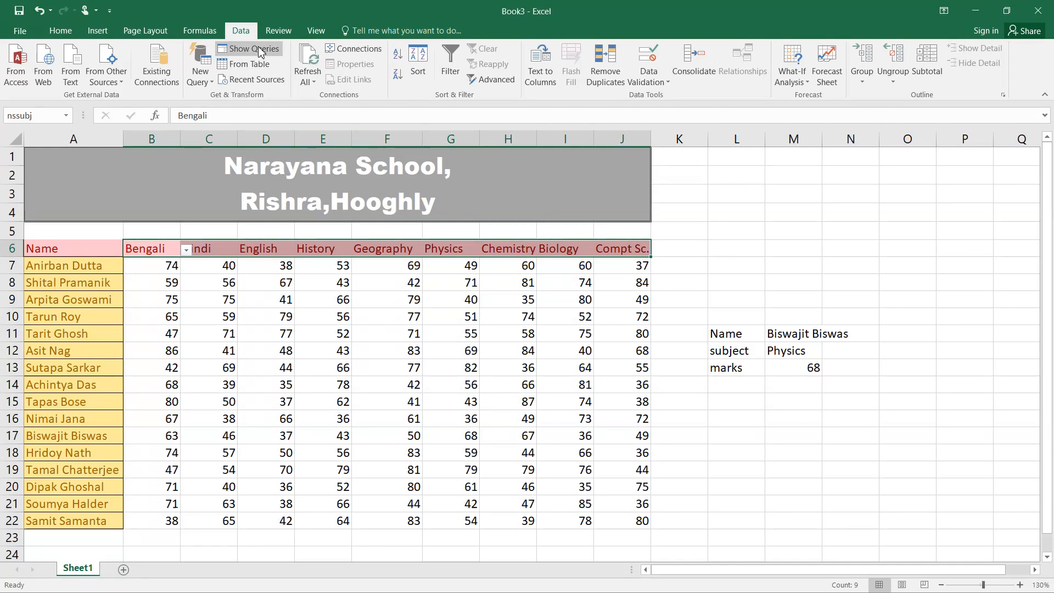
pyautogui.click(208, 32)
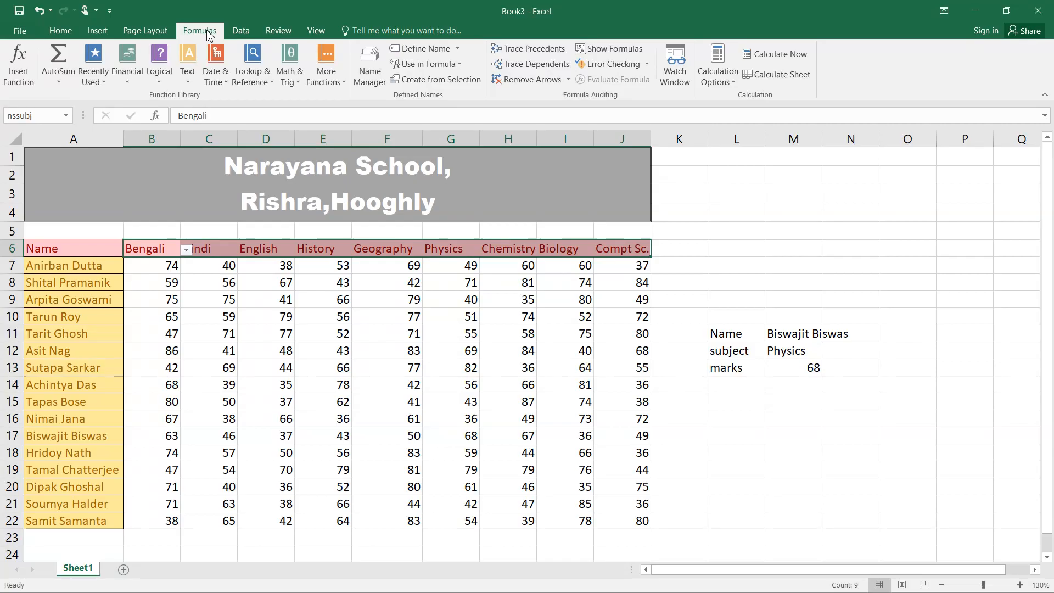
pyautogui.click(369, 63)
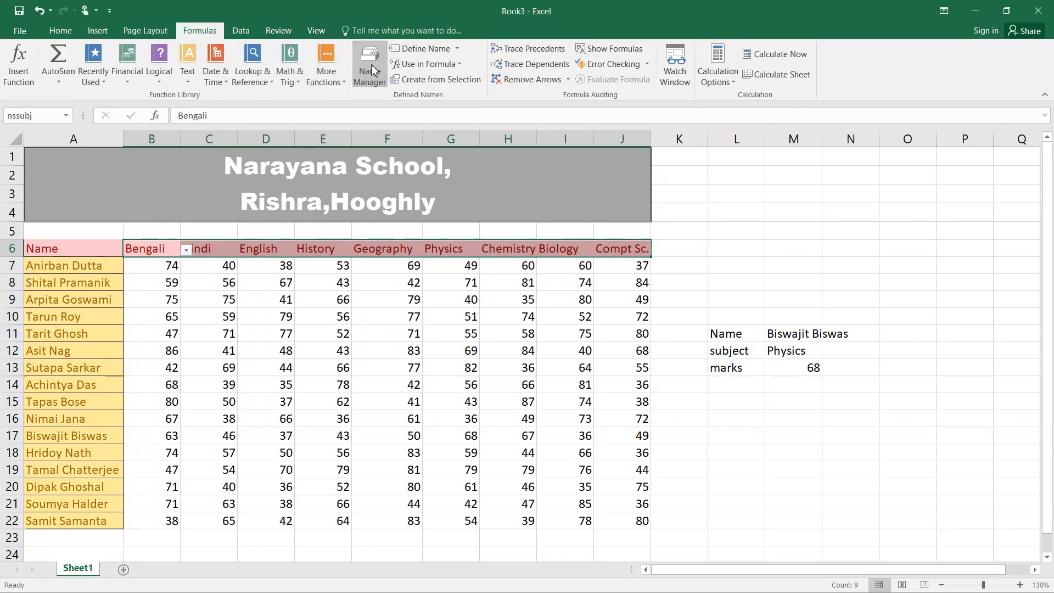
pyautogui.click(443, 81)
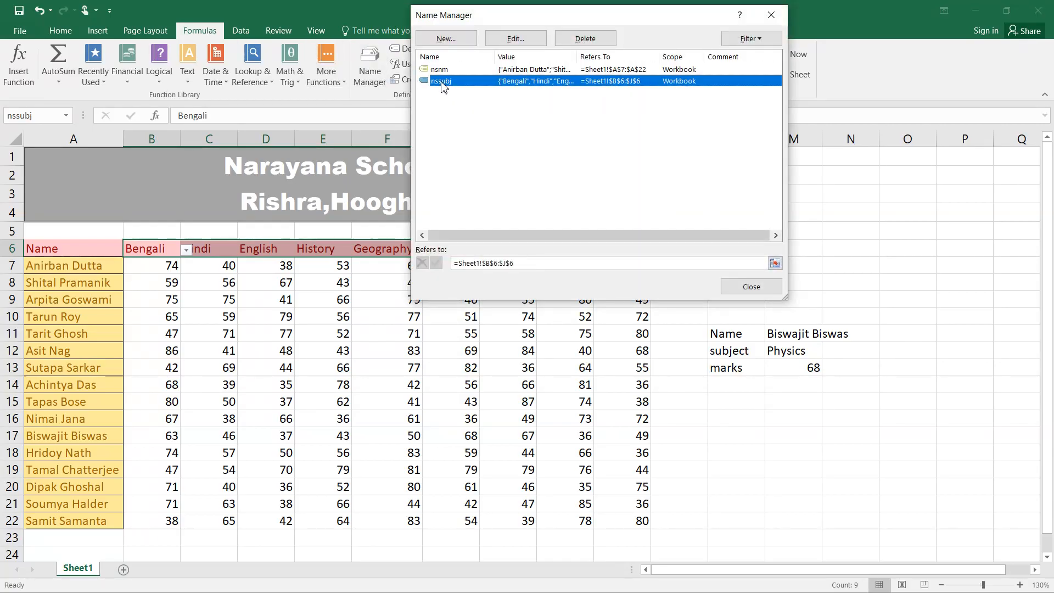
pyautogui.click(586, 39)
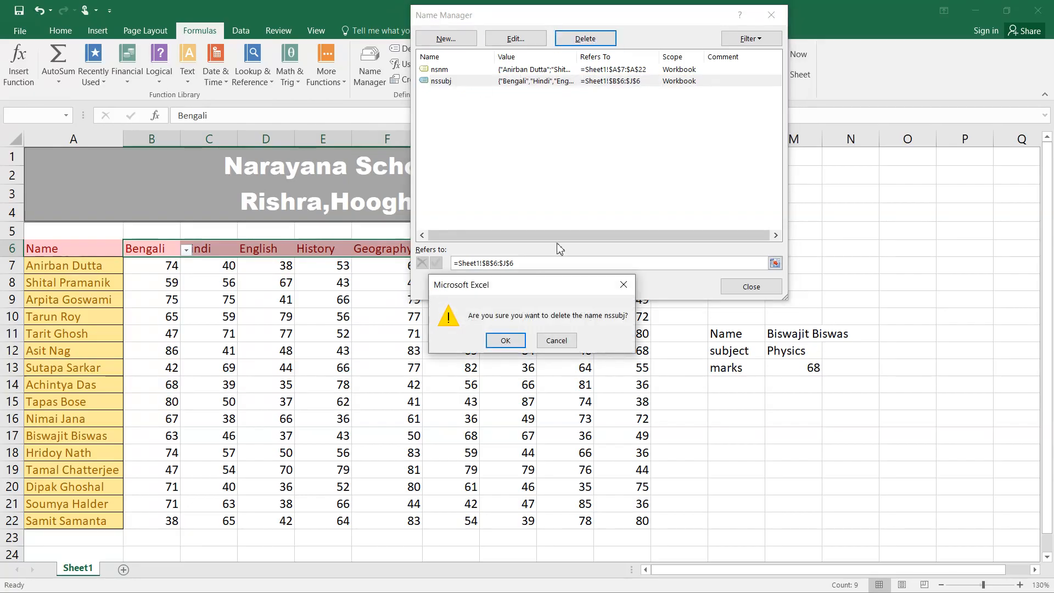
pyautogui.click(506, 341)
pyautogui.click(748, 286)
# Step: Name the whole header row range A6:J6 nssubj
pyautogui.moveTo(42, 248); pyautogui.dragTo(627, 252)
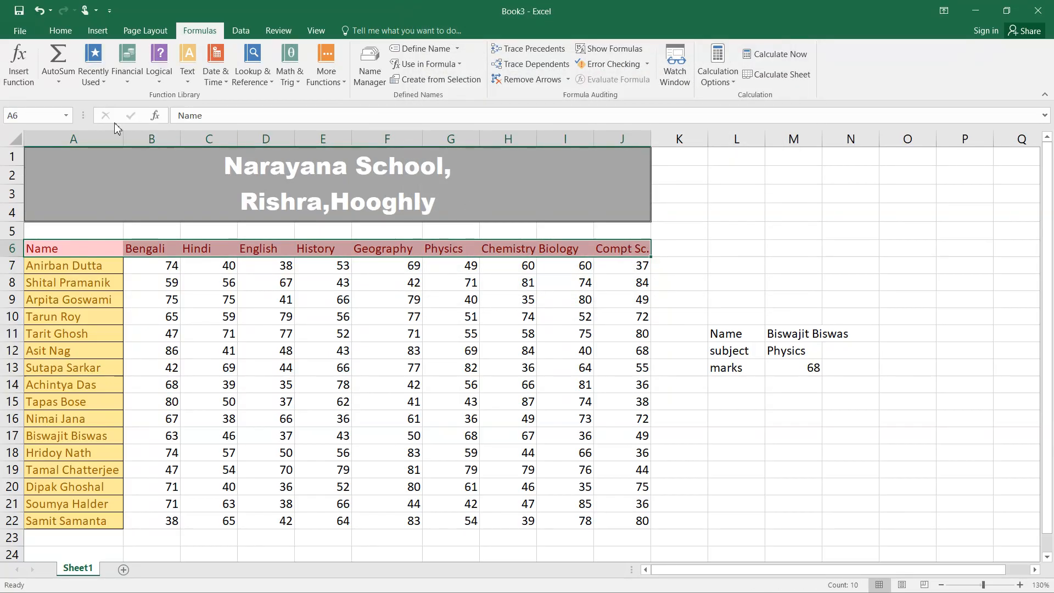
pyautogui.click(27, 116)
pyautogui.write('nssubj')
pyautogui.press('Return')
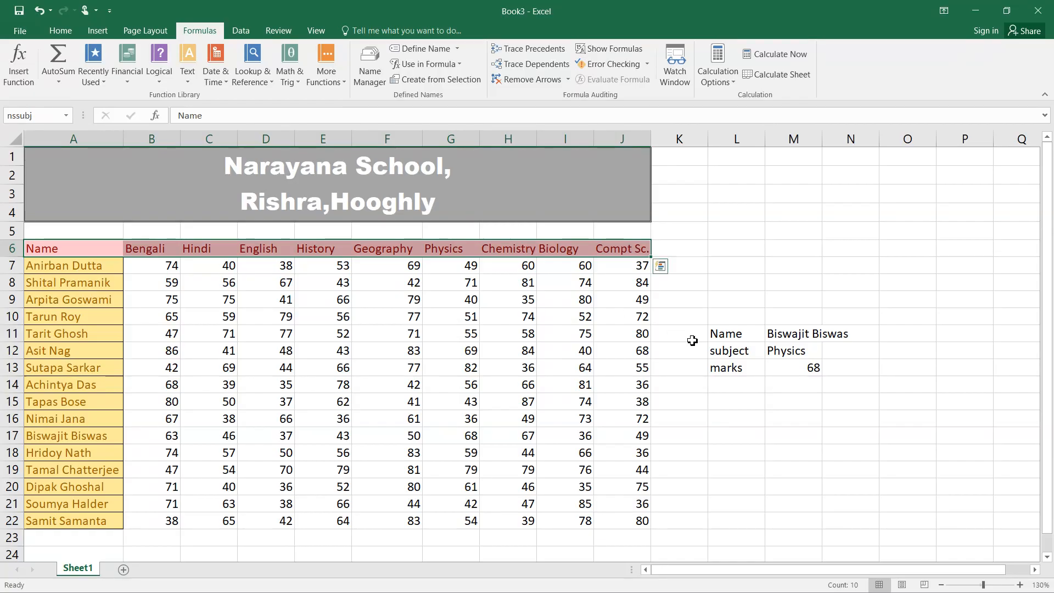
# Step: Overwrite cell M13 with a new INDEX formula that uses the marks table A6:J22 as its array
pyautogui.click(785, 368)
pyautogui.write('=index')
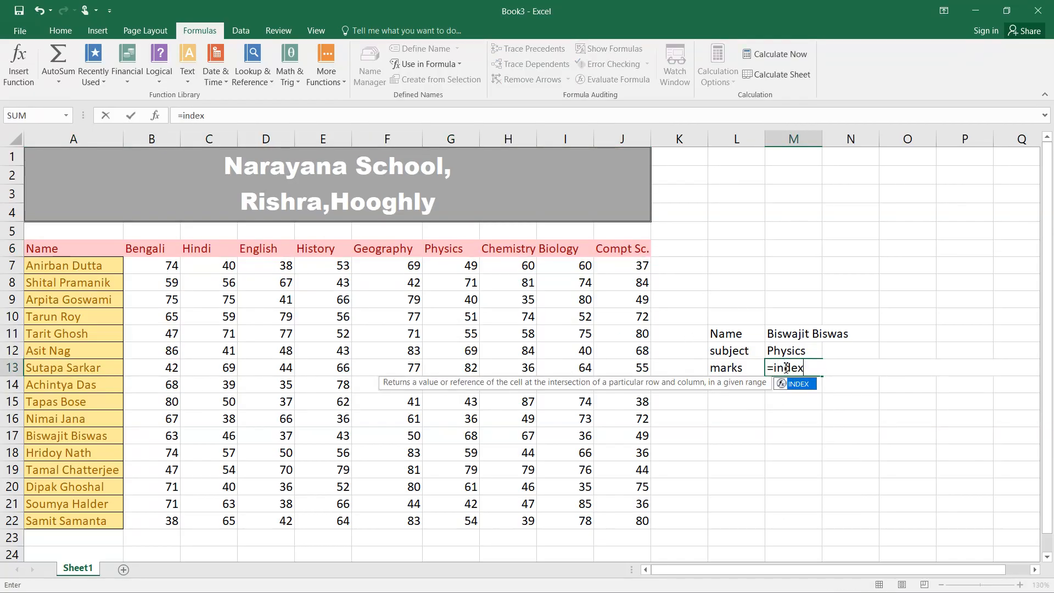
pyautogui.press('Tab')
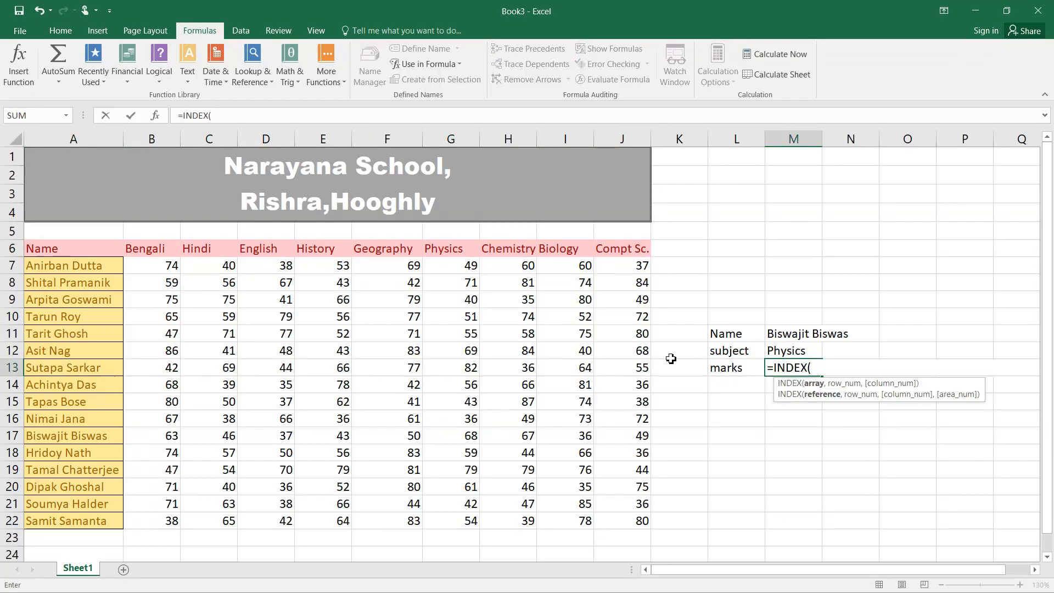
pyautogui.moveTo(33, 248); pyautogui.dragTo(624, 484)
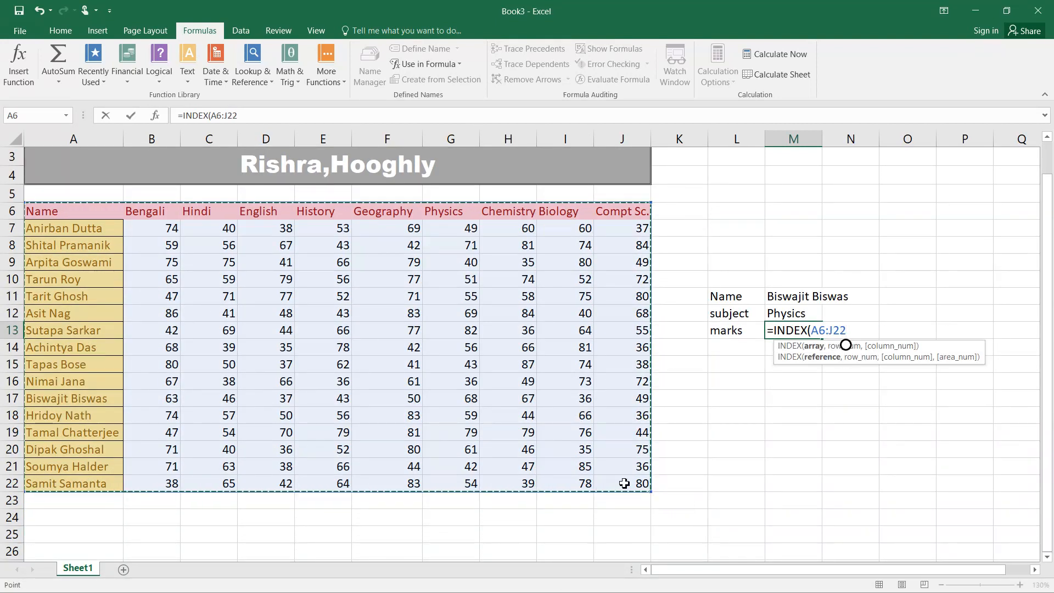
pyautogui.write(',')
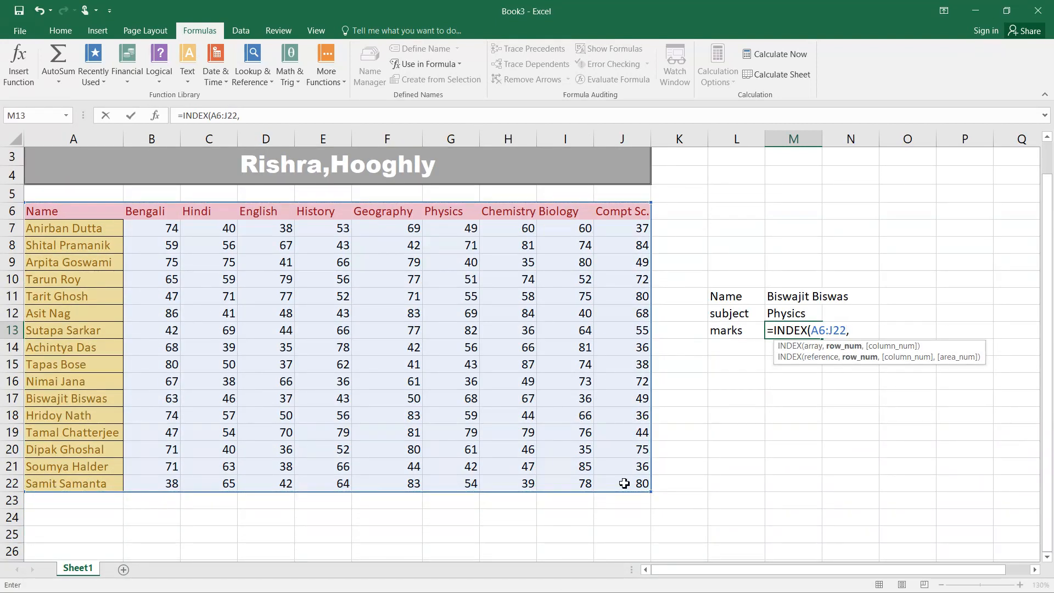
# Step: Supply the row number with a MATCH function that looks up M11 in A6:A22 with match type 0
pyautogui.write('match')
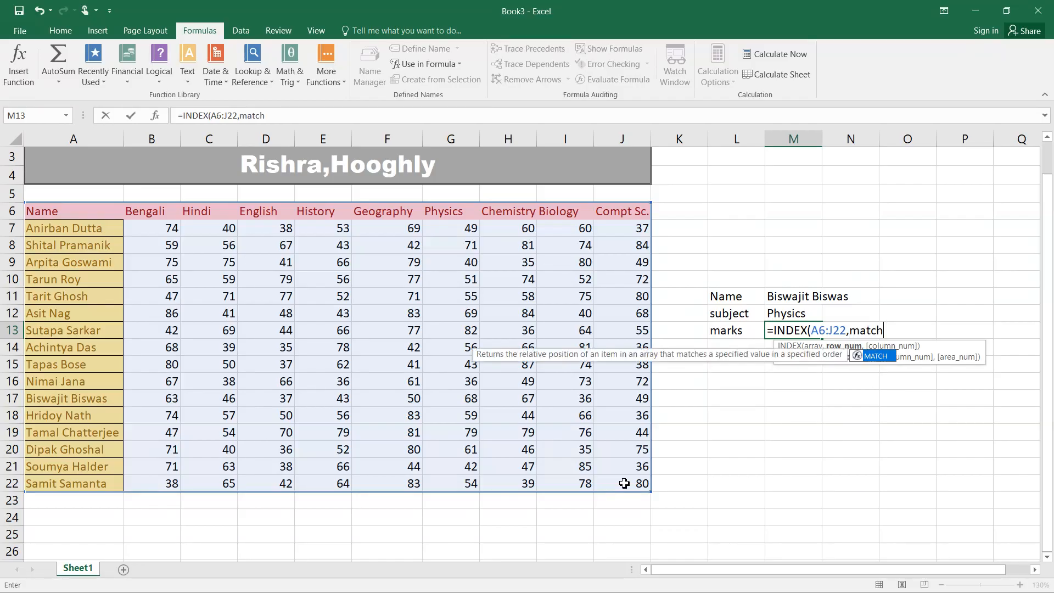
pyautogui.press('Tab')
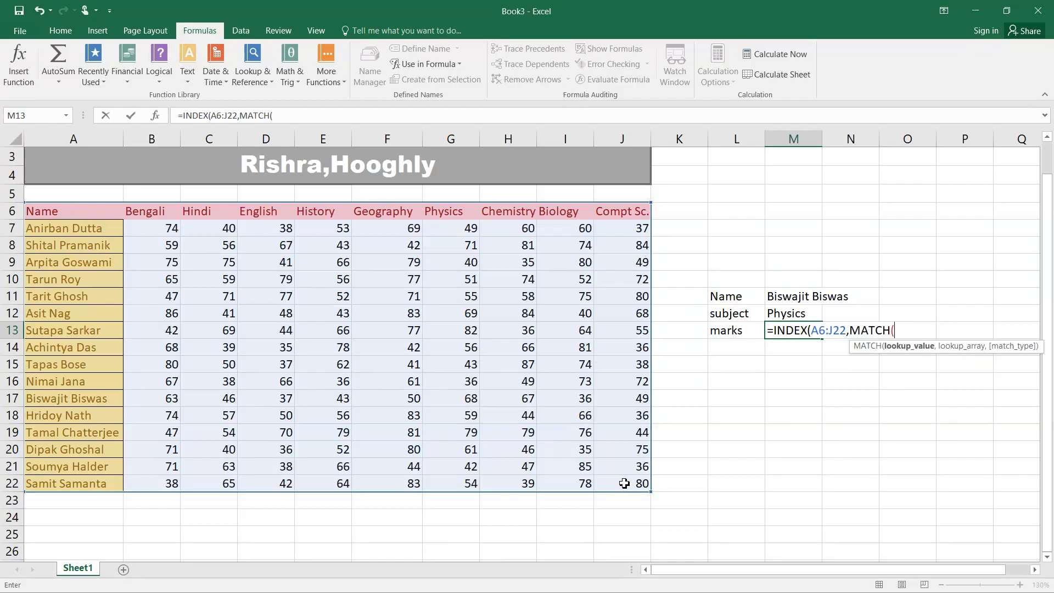
pyautogui.click(785, 297)
pyautogui.write(',')
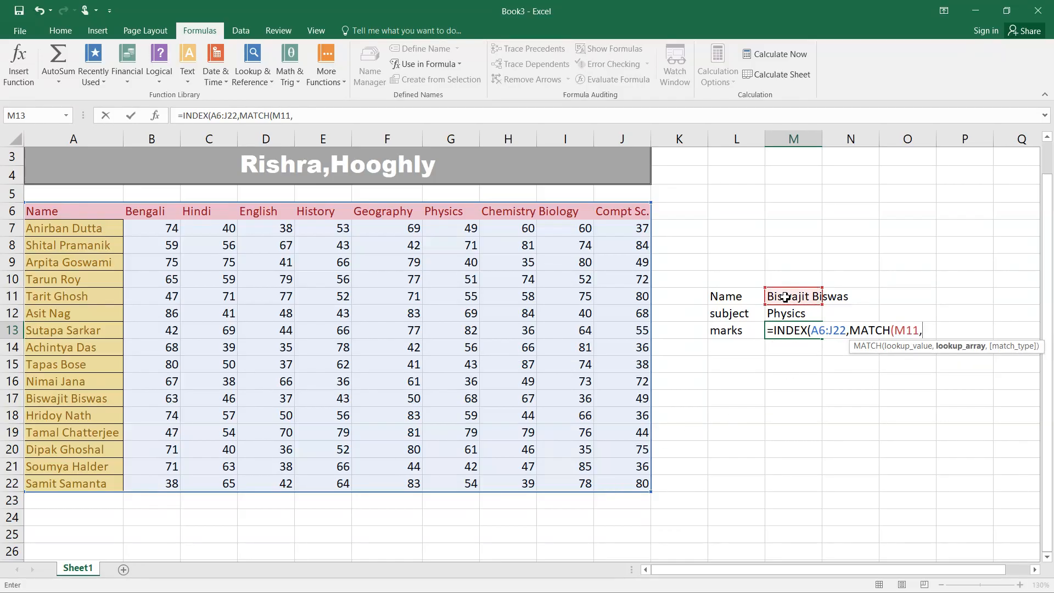
pyautogui.moveTo(93, 217); pyautogui.dragTo(101, 482)
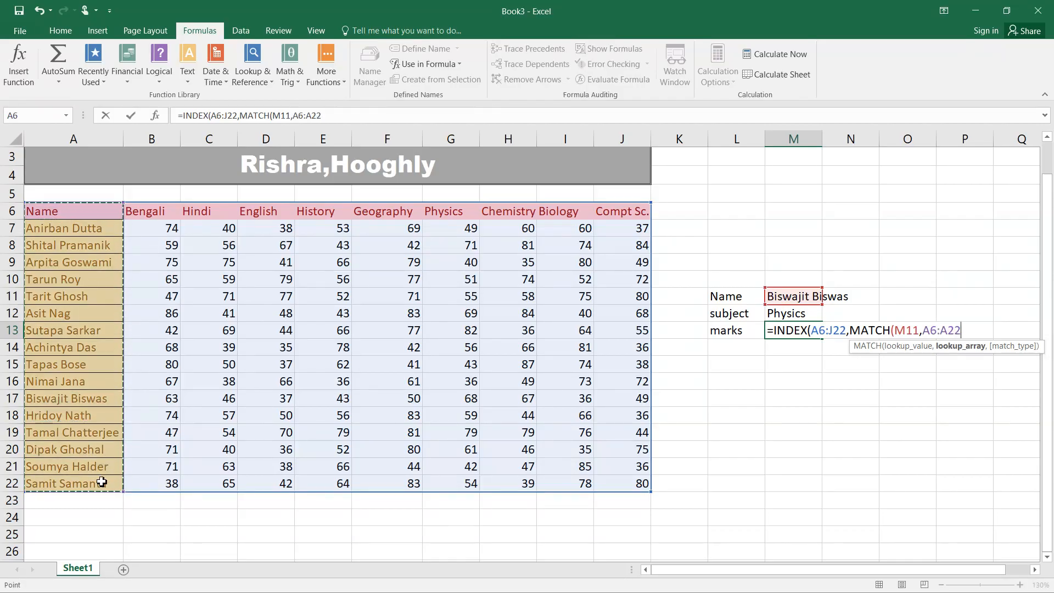
pyautogui.write(',0')
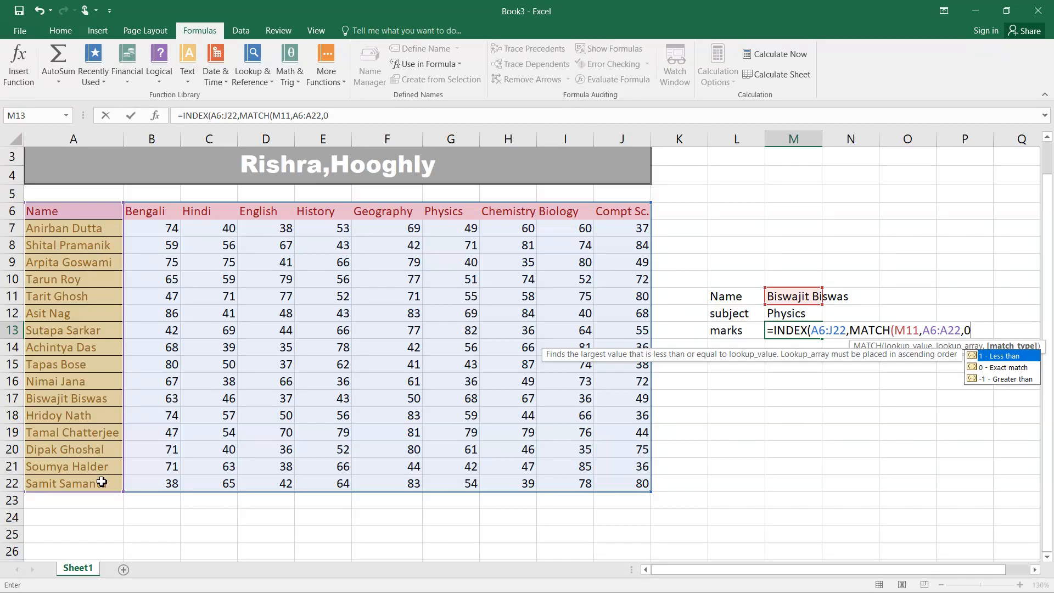
# Step: Complete the INDEX formula with a second MATCH that looks up M12 in nssubj with match type 0 as the column number
pyautogui.write('),')
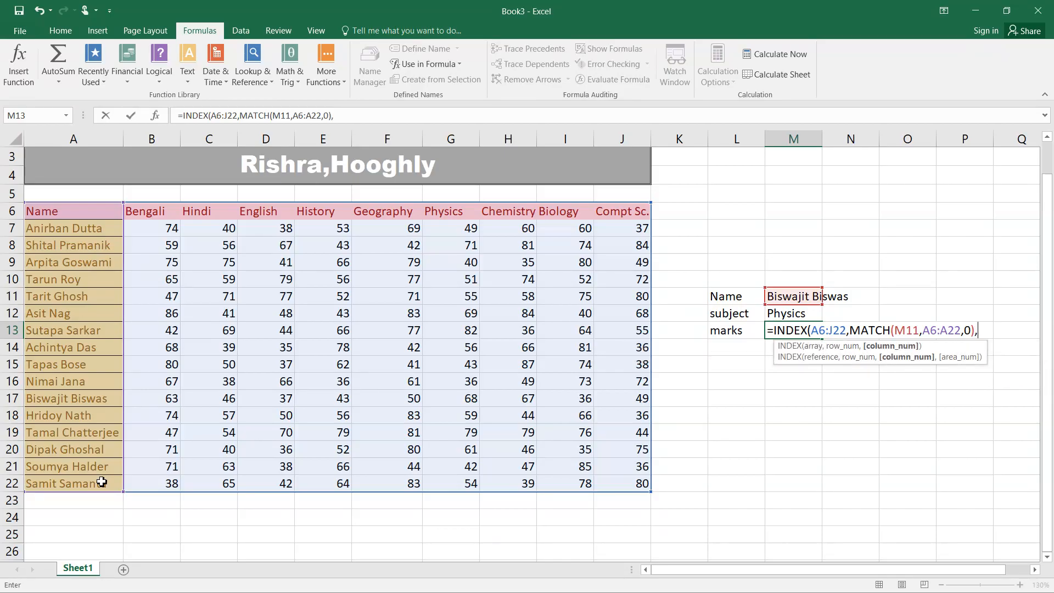
pyautogui.write('match(')
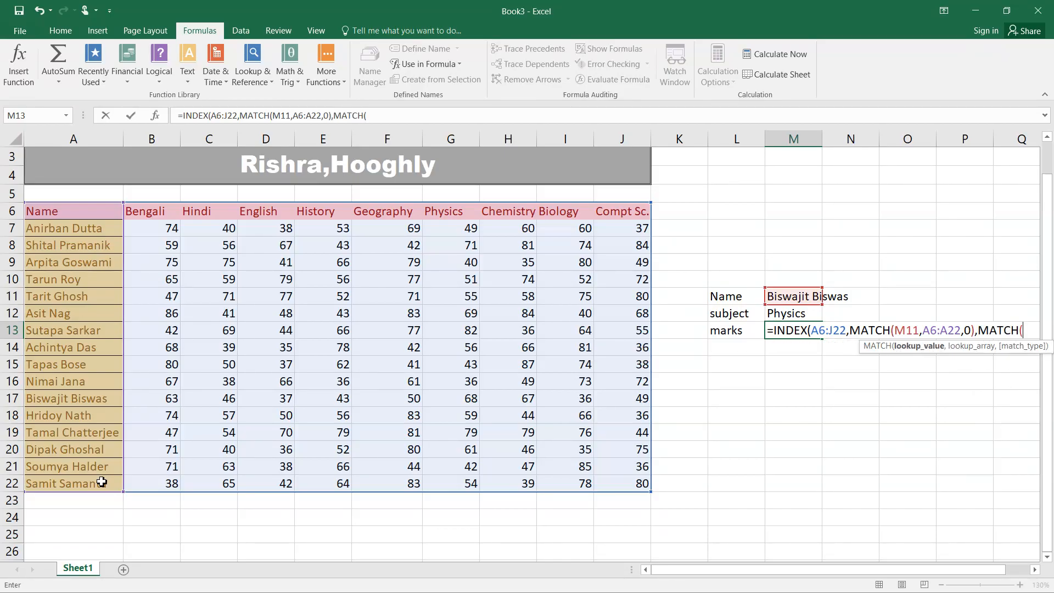
pyautogui.click(777, 314)
pyautogui.write(',')
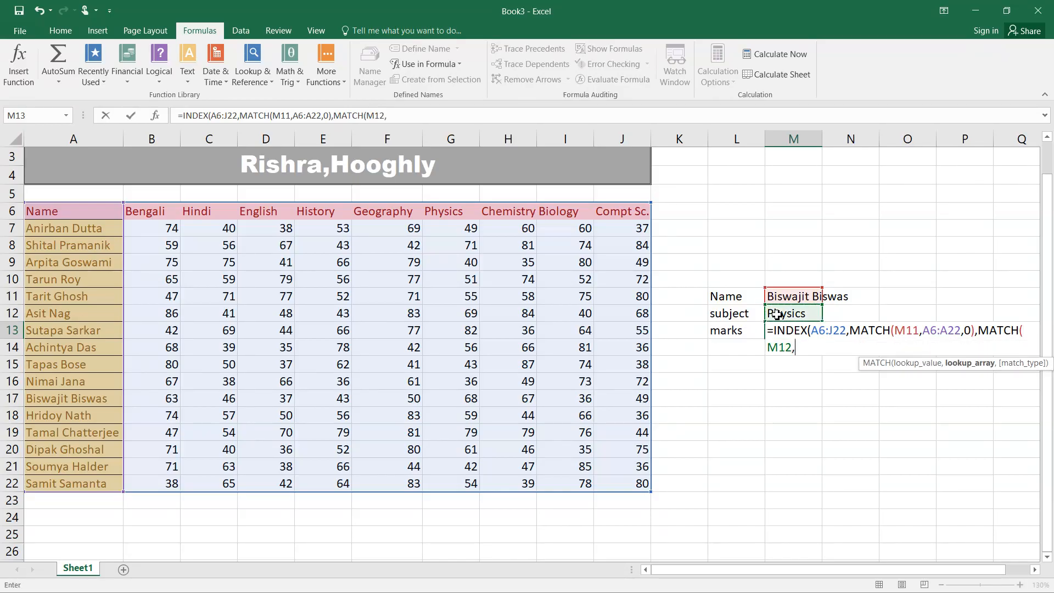
pyautogui.moveTo(35, 209); pyautogui.dragTo(642, 205)
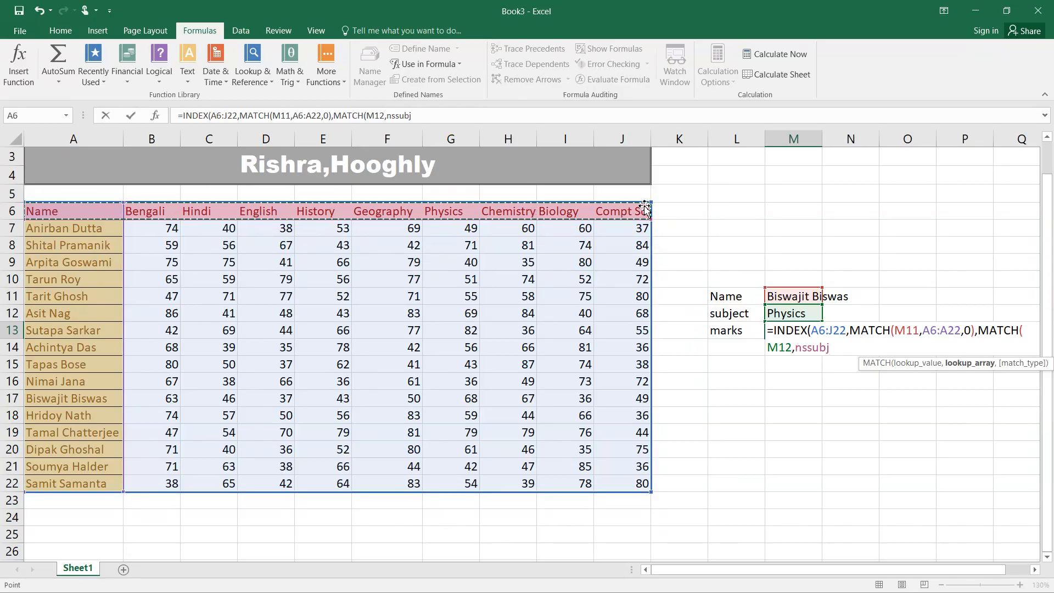
pyautogui.write(',')
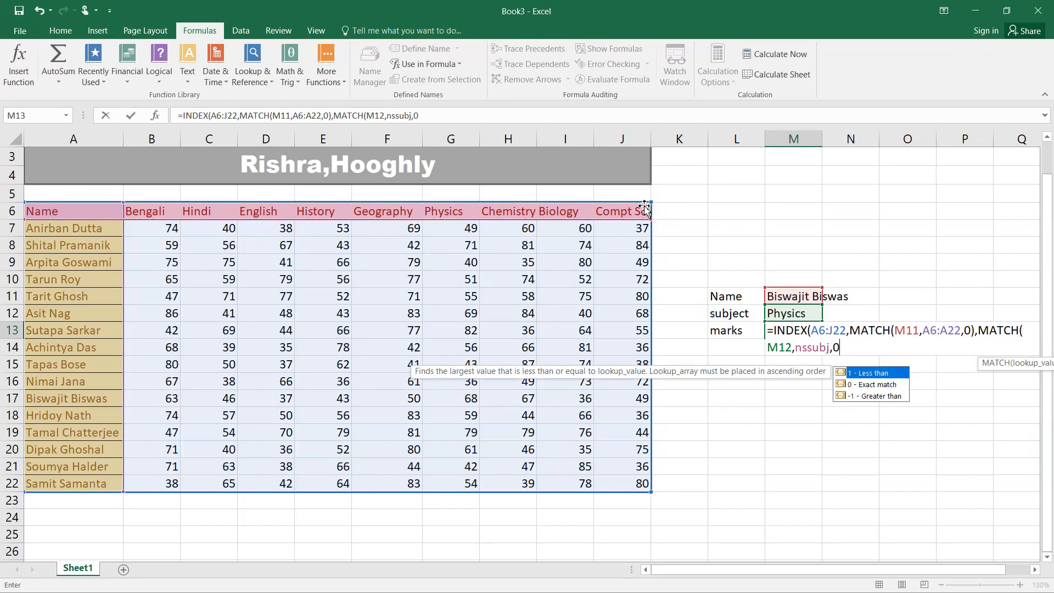
pyautogui.write('0))')
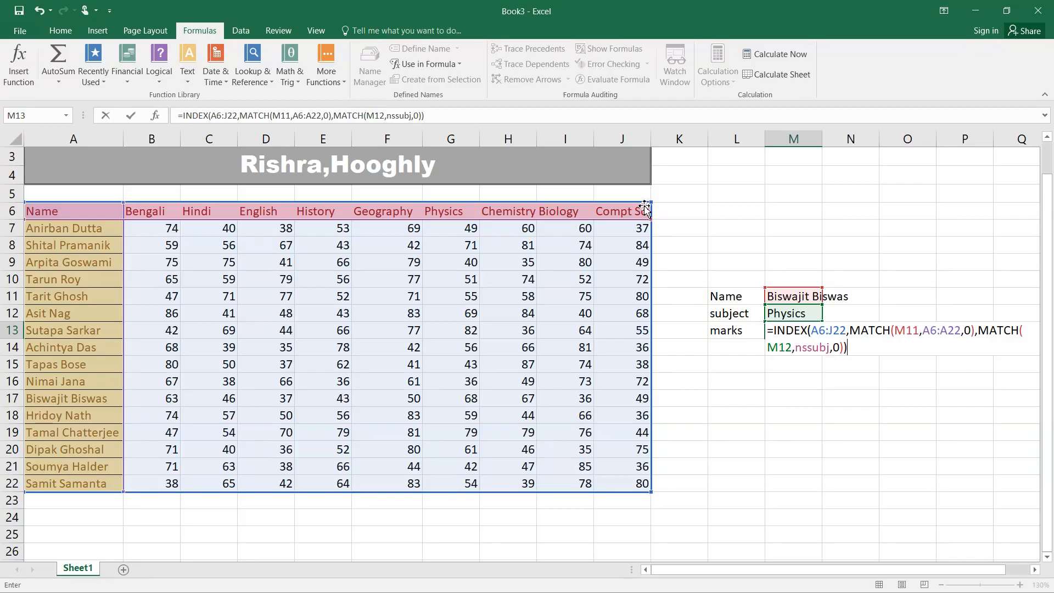
pyautogui.press('Return')
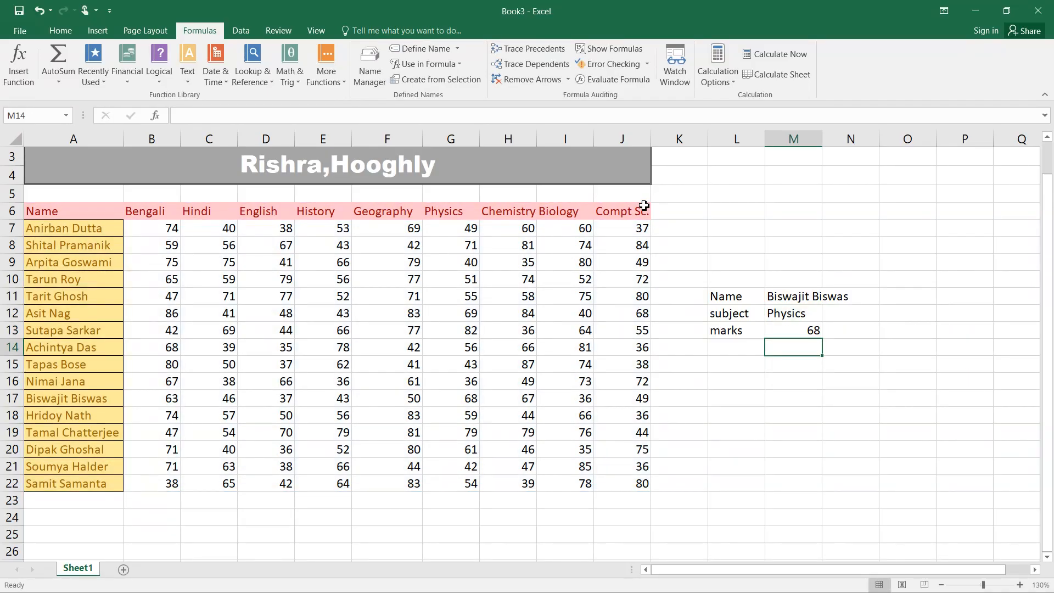
# Step: Set the lookup name in M11 to the student listed in A10 and select row 10 to check the marks
pyautogui.click(802, 299)
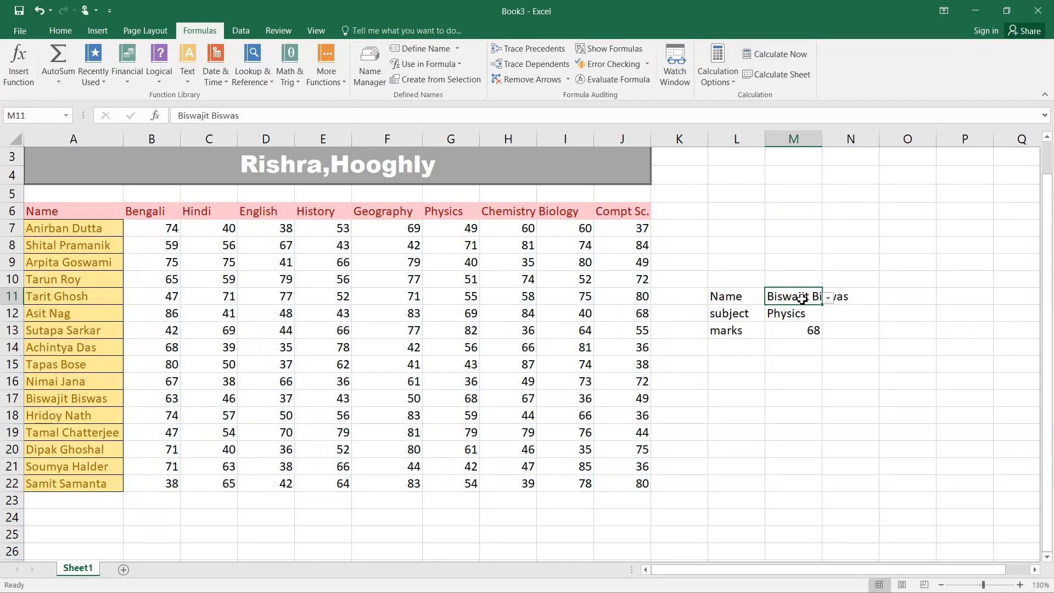
pyautogui.click(828, 299)
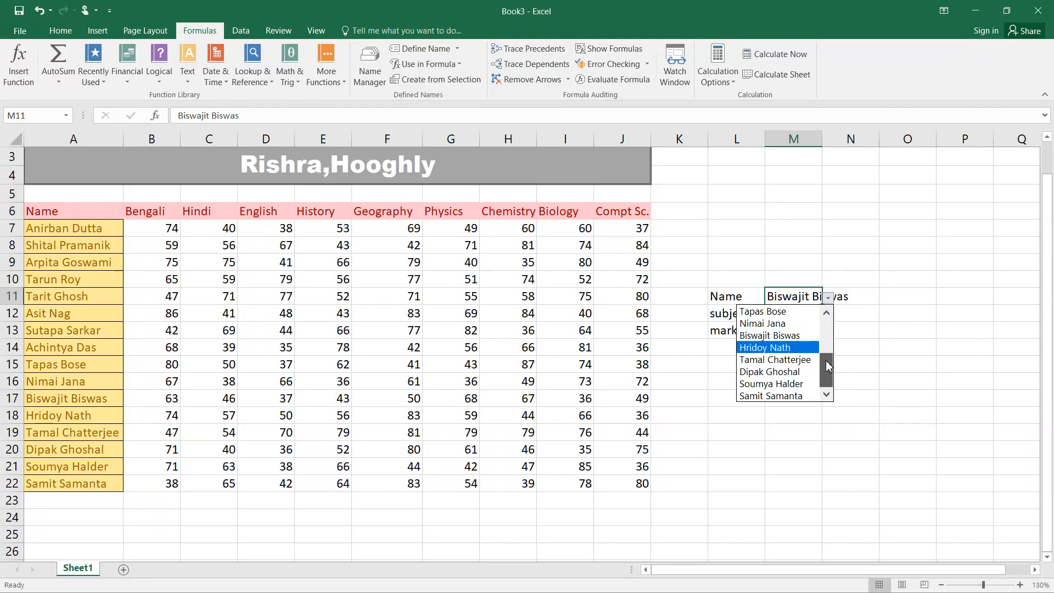
pyautogui.moveTo(826, 361); pyautogui.dragTo(825, 355)
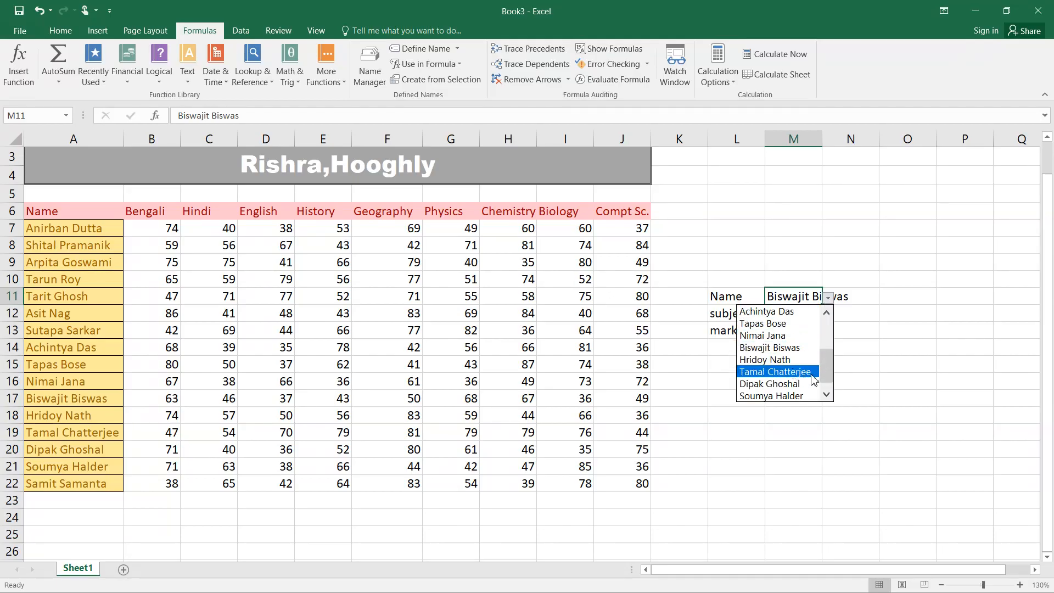
pyautogui.moveTo(825, 369); pyautogui.dragTo(826, 341)
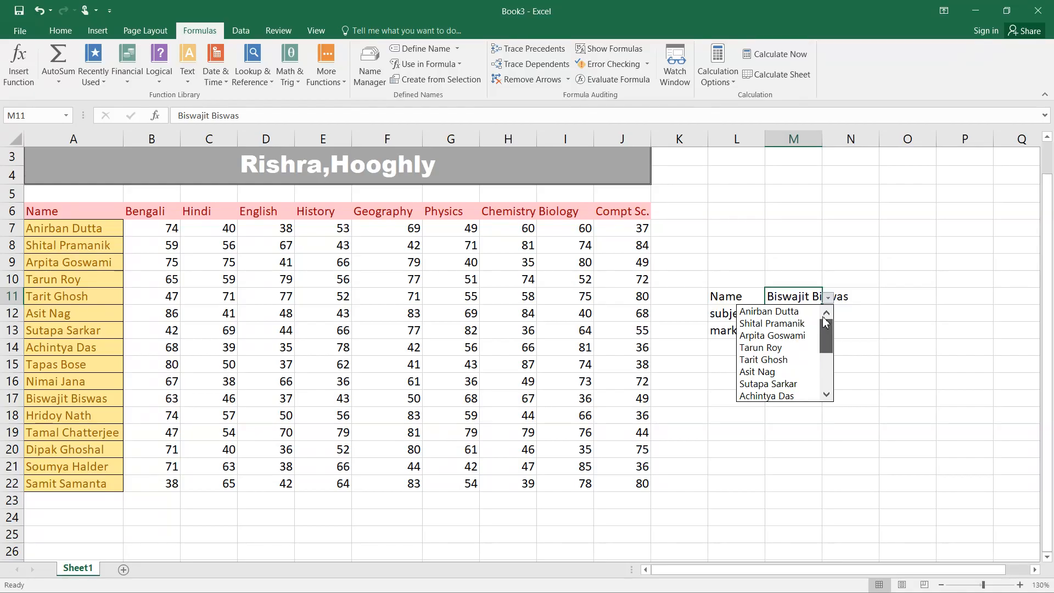
pyautogui.click(776, 352)
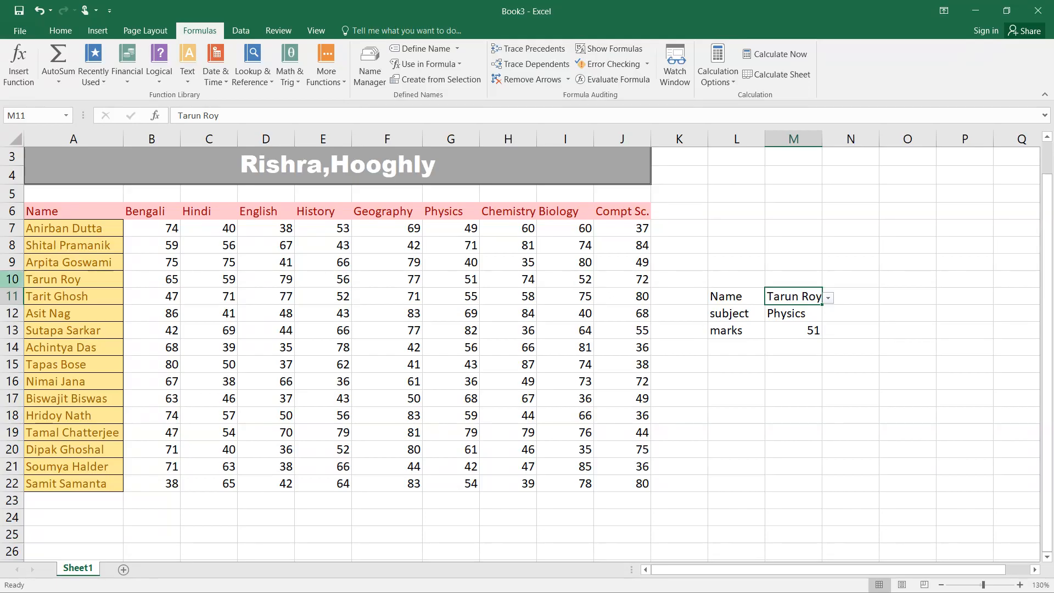
pyautogui.click(12, 279)
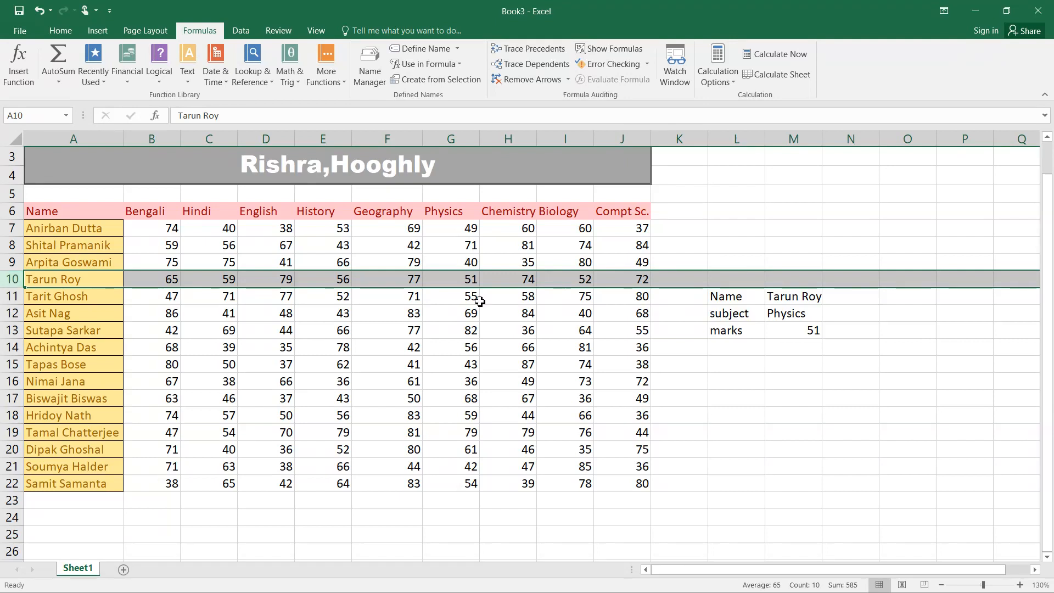
# Step: Change the lookup subject in M12 to Compt Sc
pyautogui.click(781, 318)
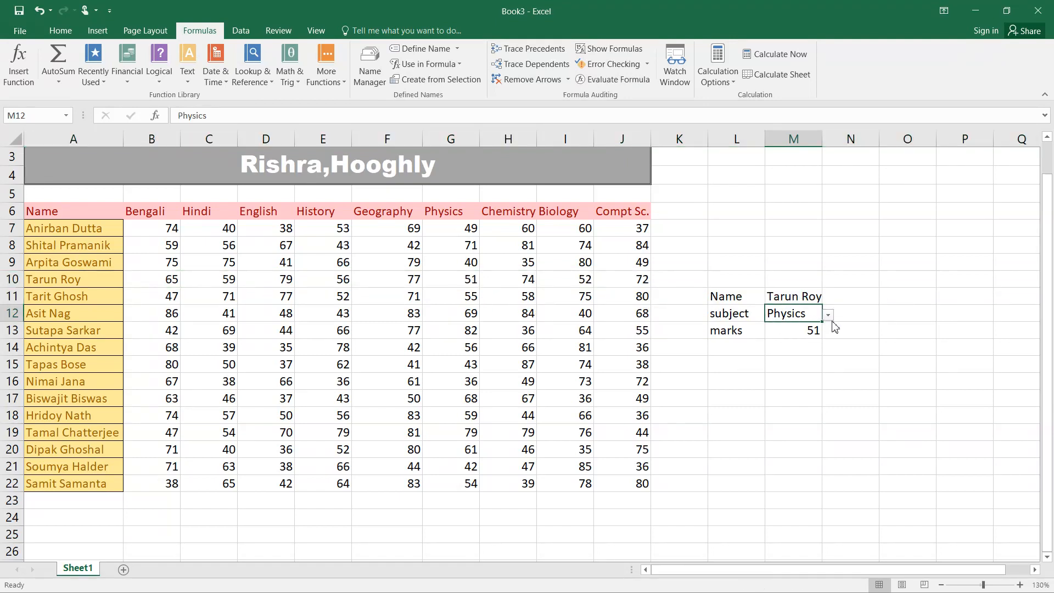
pyautogui.click(828, 315)
pyautogui.click(764, 413)
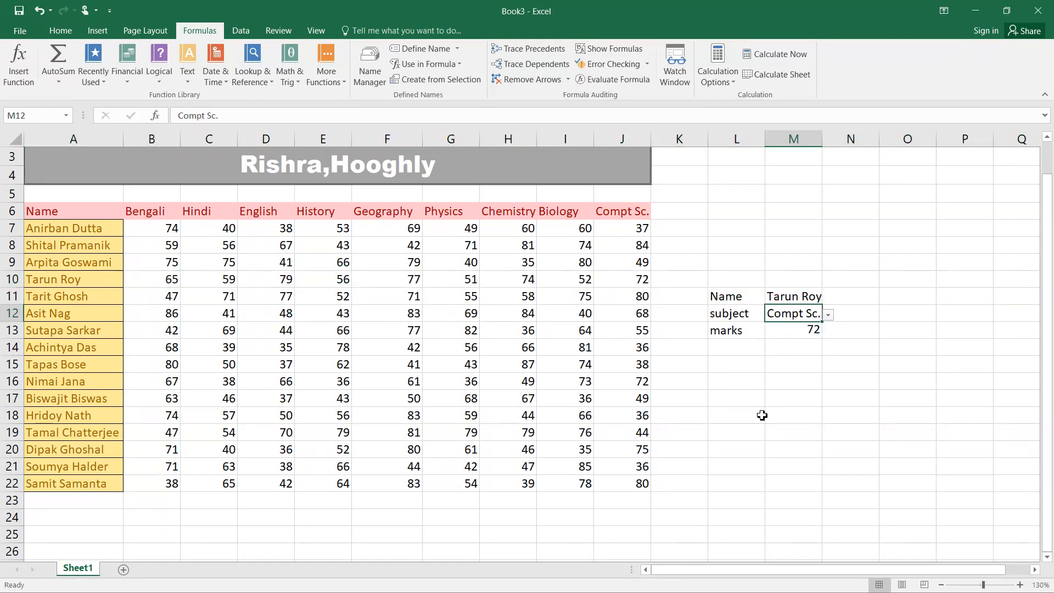
pyautogui.click(762, 415)
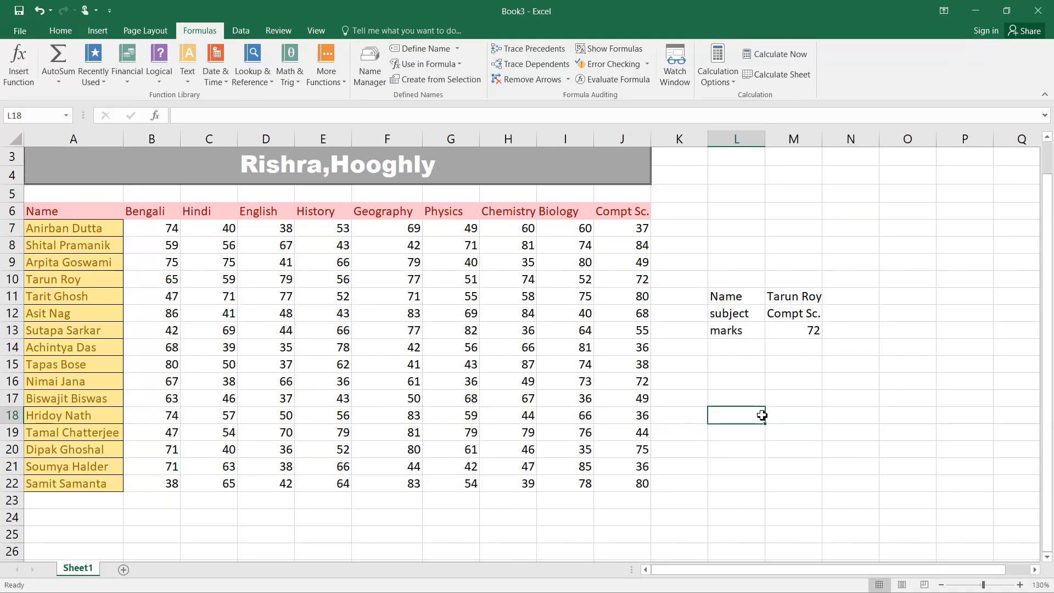
pyautogui.click(791, 303)
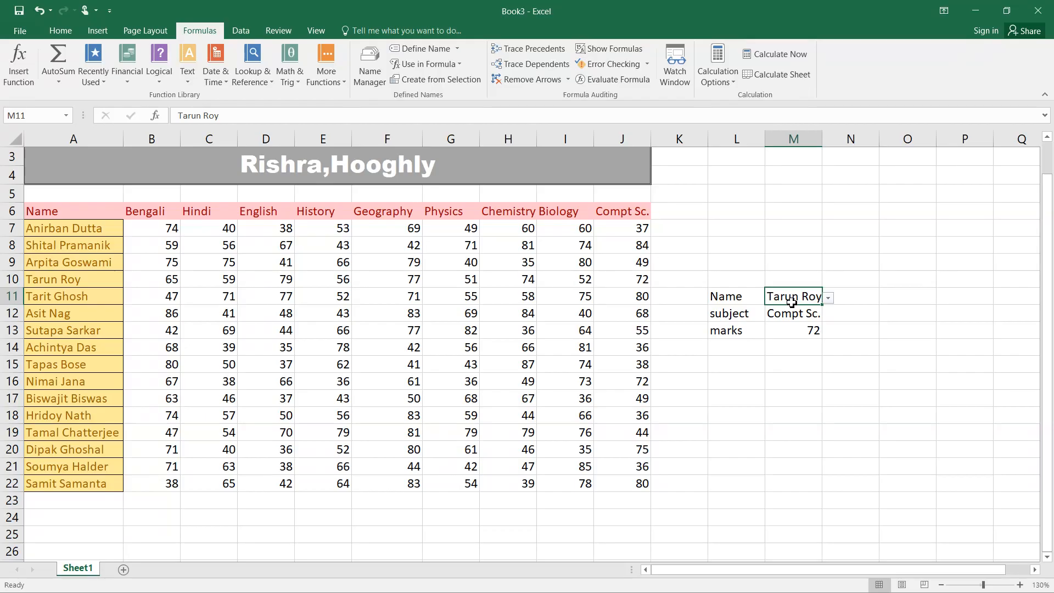
pyautogui.click(787, 319)
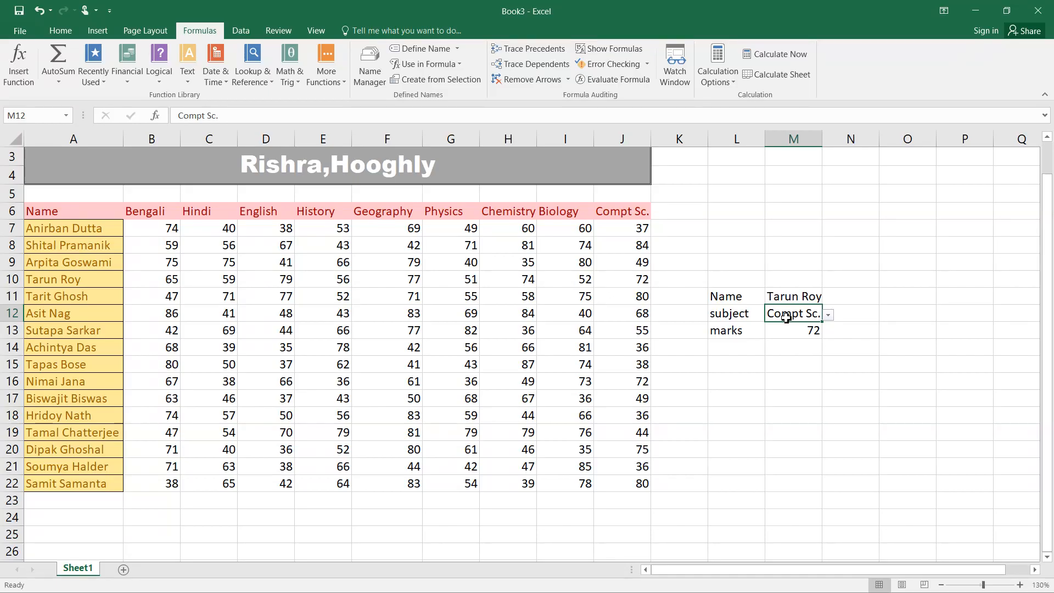
pyautogui.press('super')
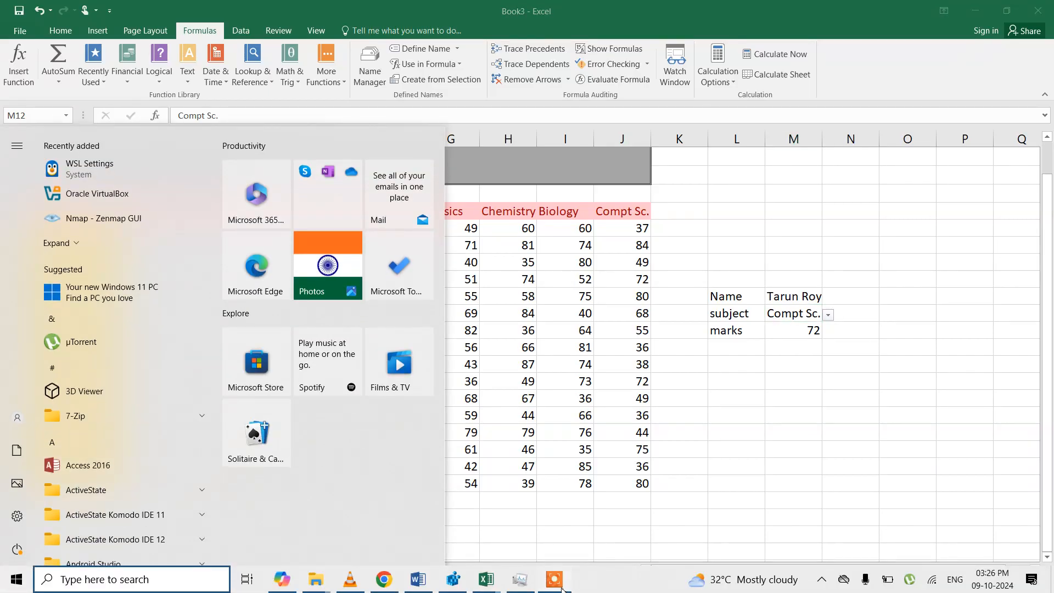